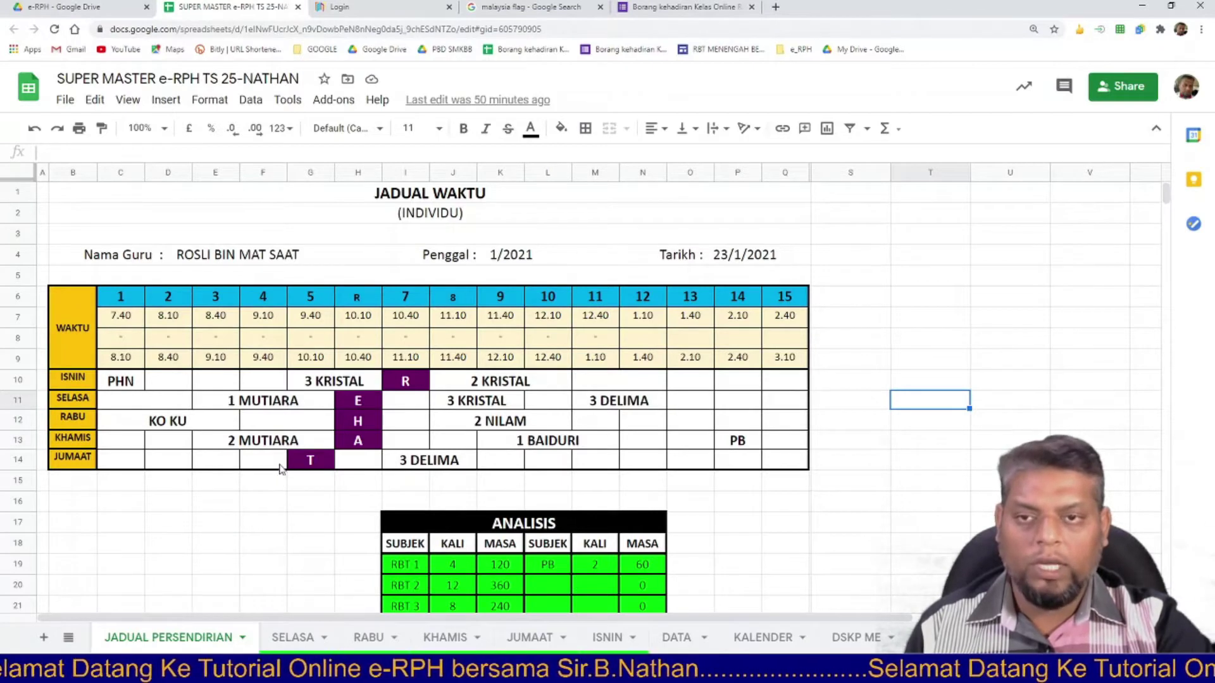
Replace the Nama Guru header with the new teacher's full name and change Tarikh to 25/1/2021.
double_click(278, 255)
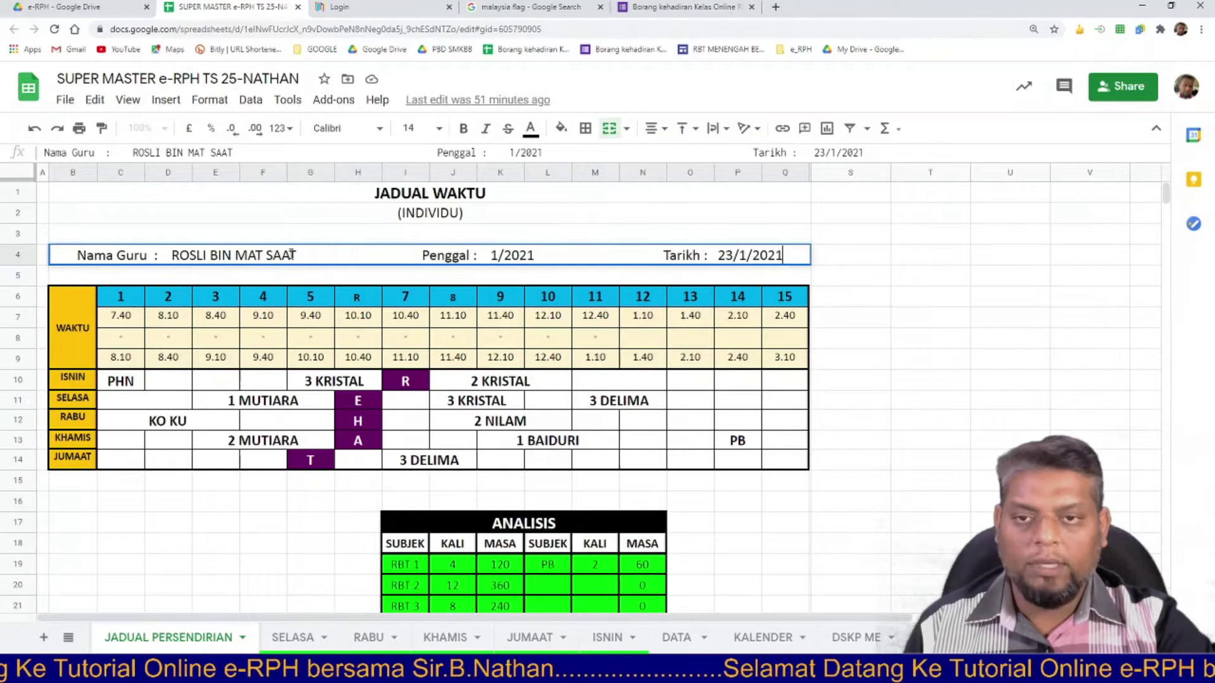
left_click_drag(303, 255, 172, 255)
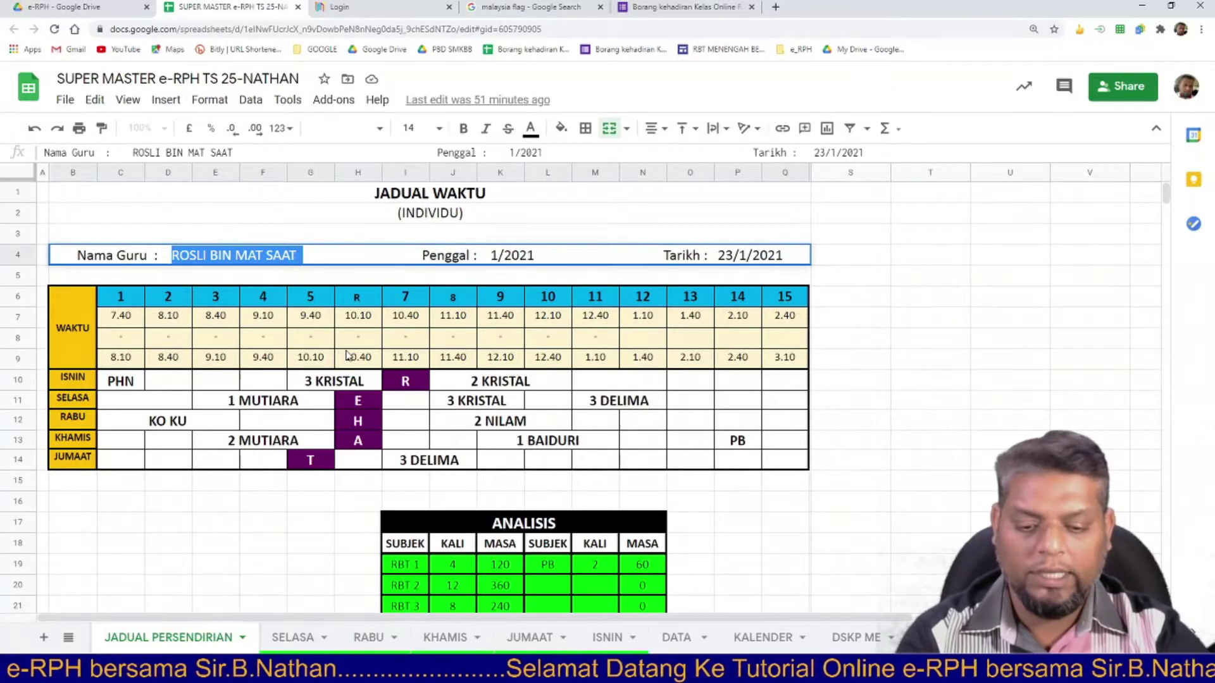
type("natha")
key("BackSpace")
key("BackSpace")
key("BackSpace")
key("BackSpace")
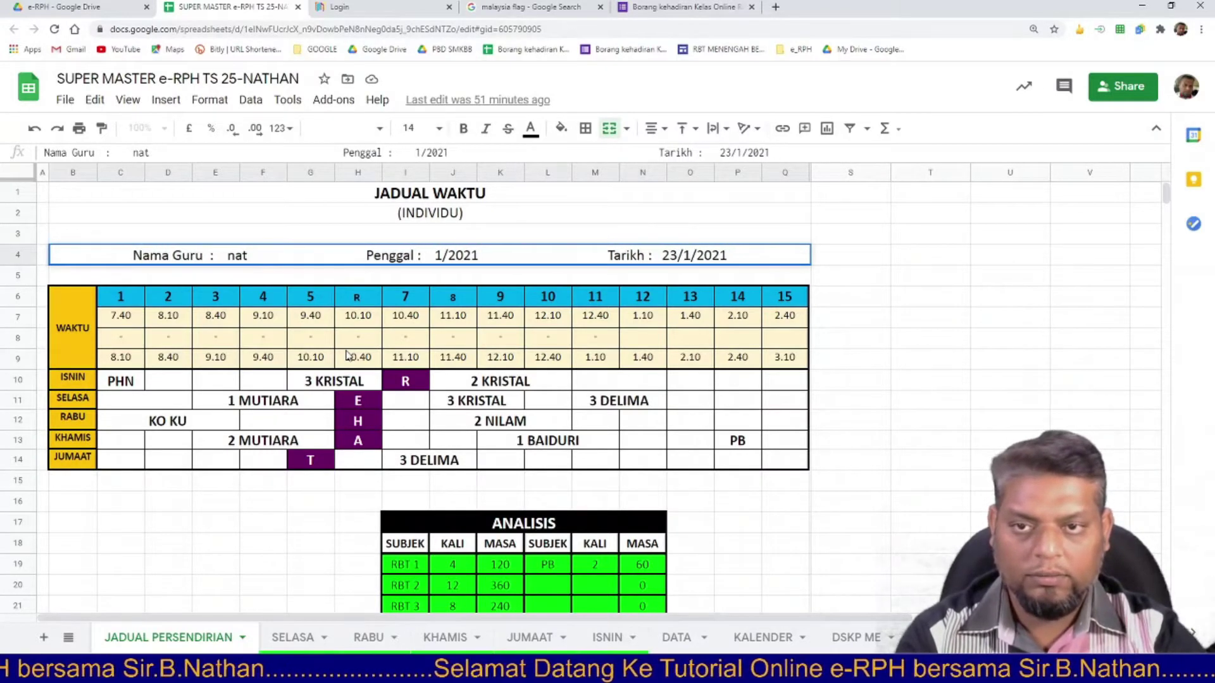
key("BackSpace")
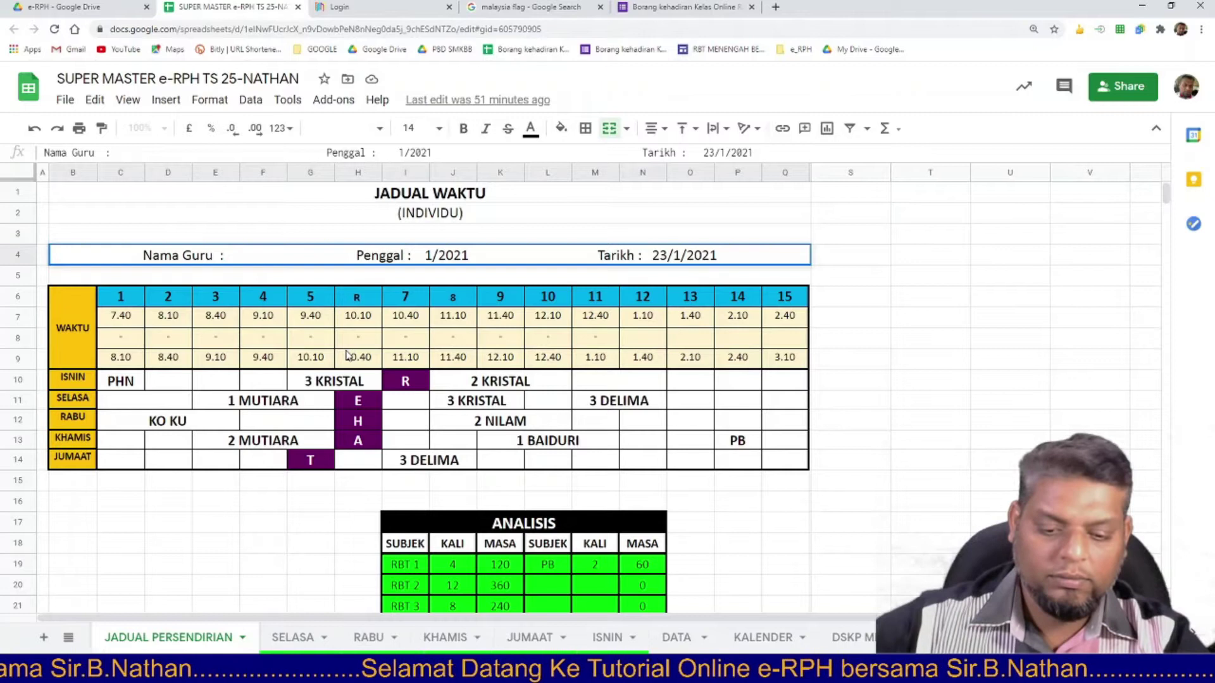
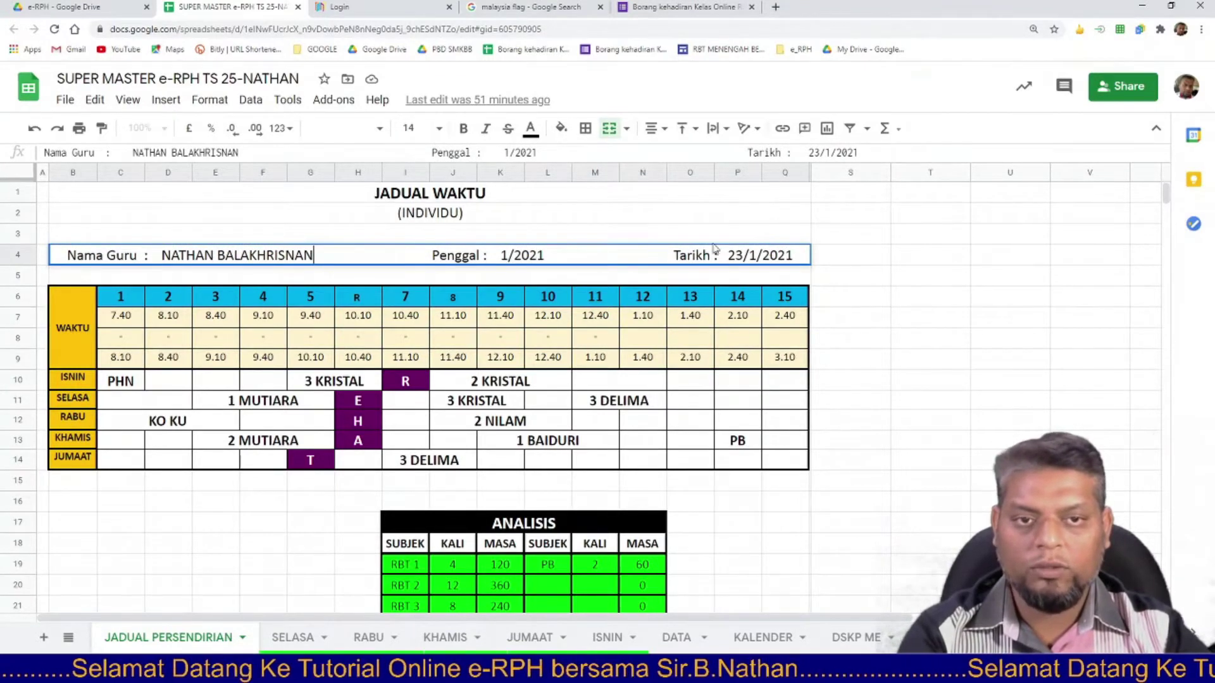
left_click_drag(745, 253, 736, 254)
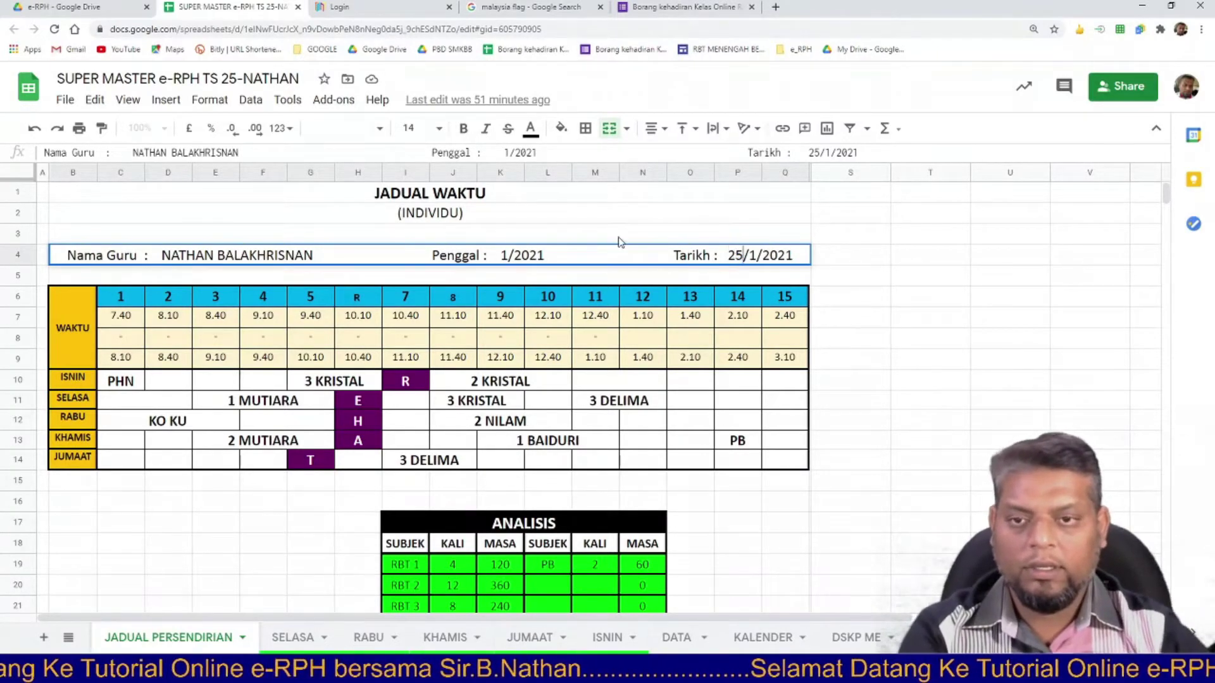
left_click(236, 387)
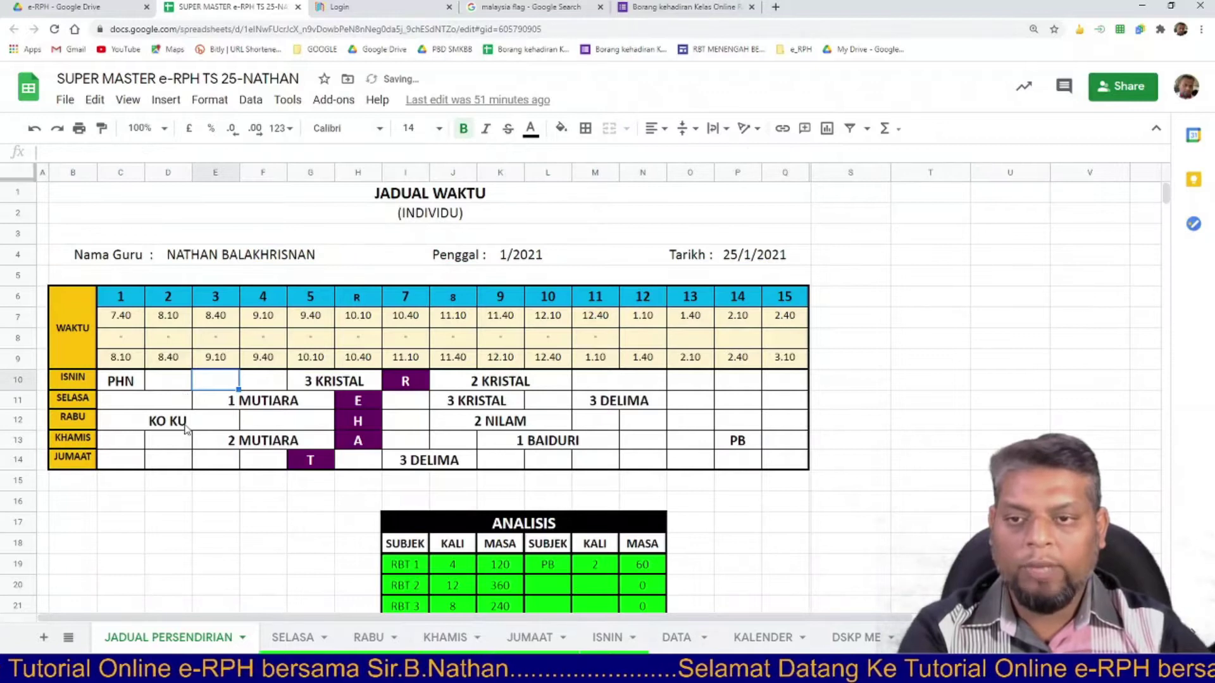
Delete every lesson entry in the ISNIN–JUMAAT grid C10:Q14.
scroll(215, 411, "down", 3)
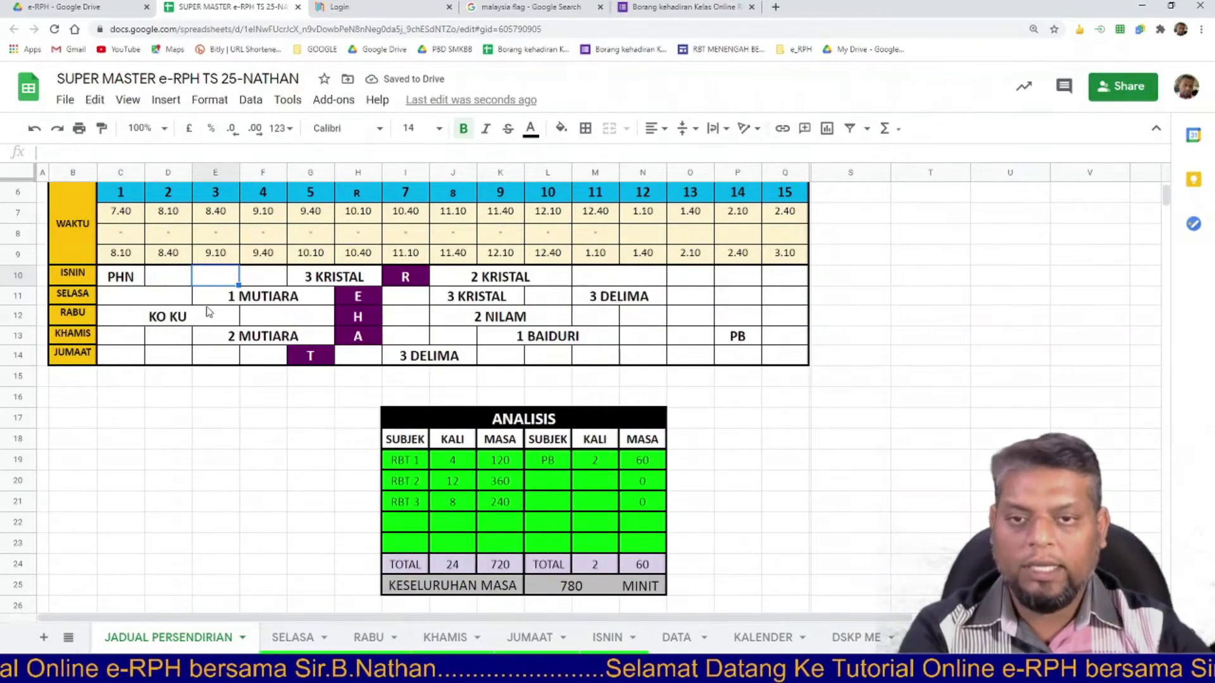
scroll(238, 325, "up", 1)
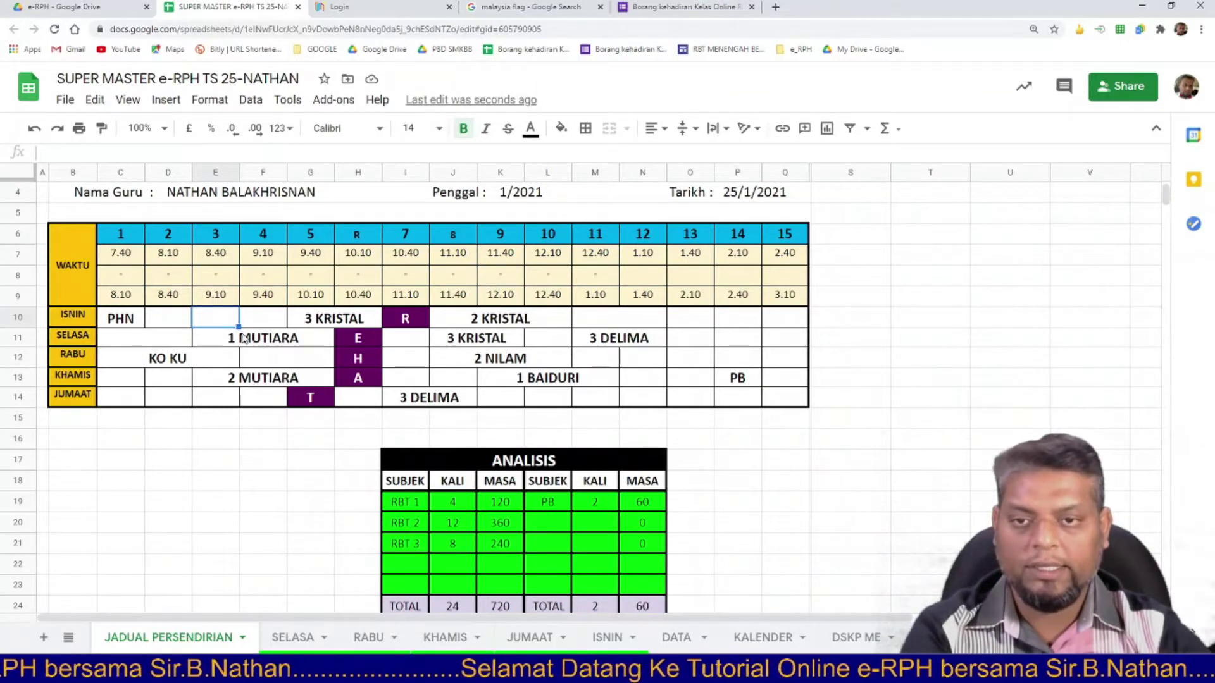
left_click(246, 358)
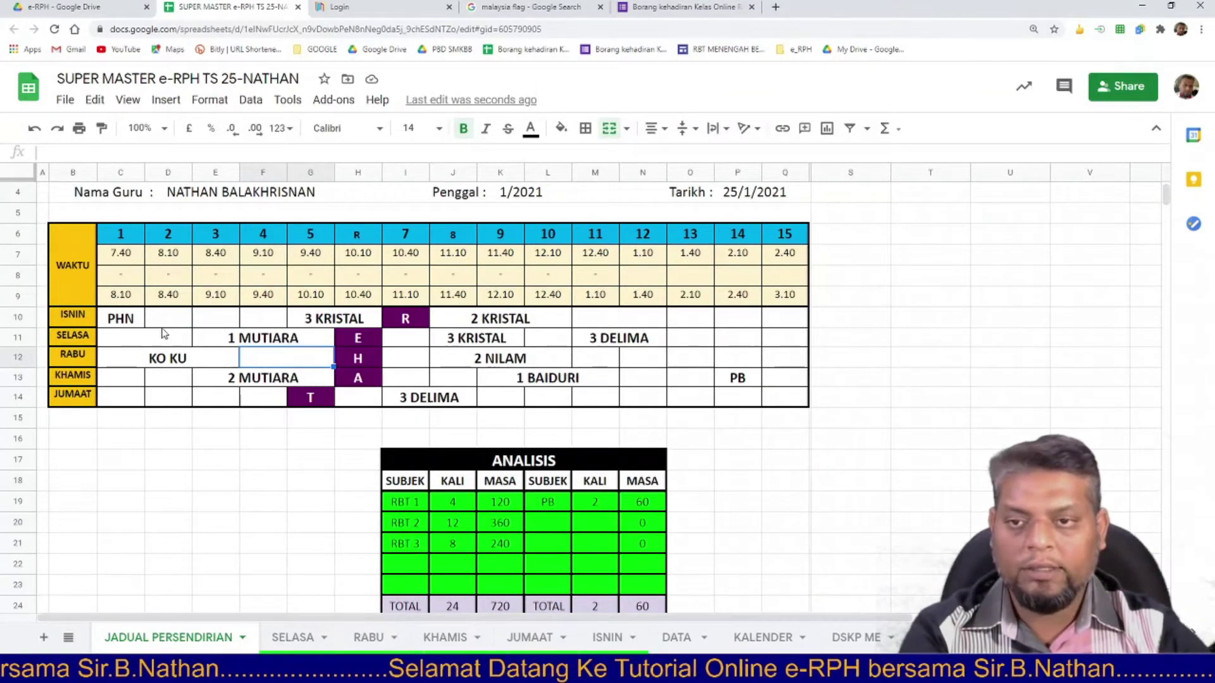
left_click_drag(122, 320, 799, 403)
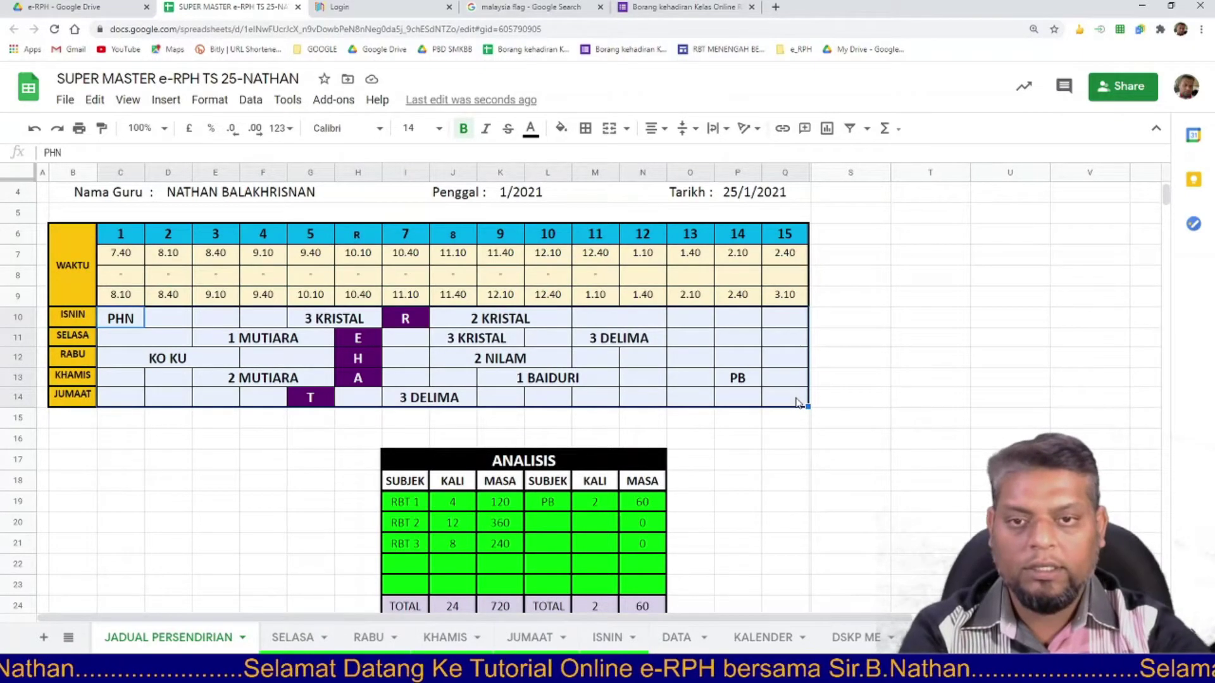
key("Delete")
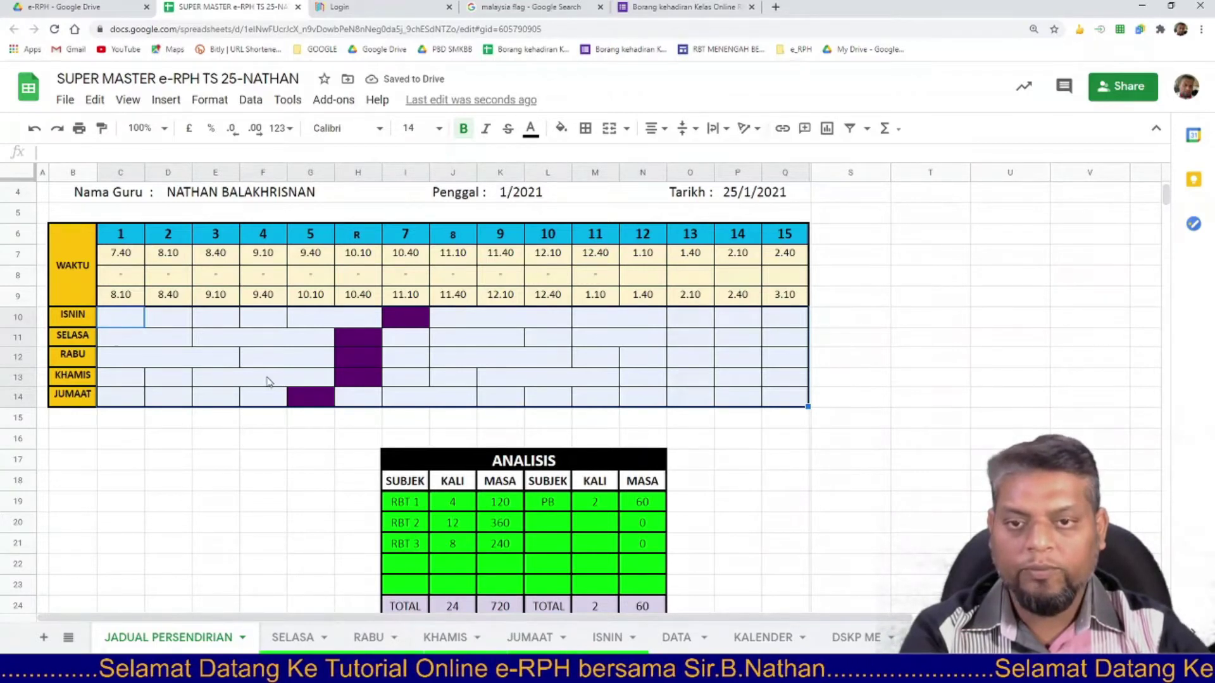
Merge and then unmerge C10:Q14 so the old merged blocks become separate cells.
left_click(283, 352)
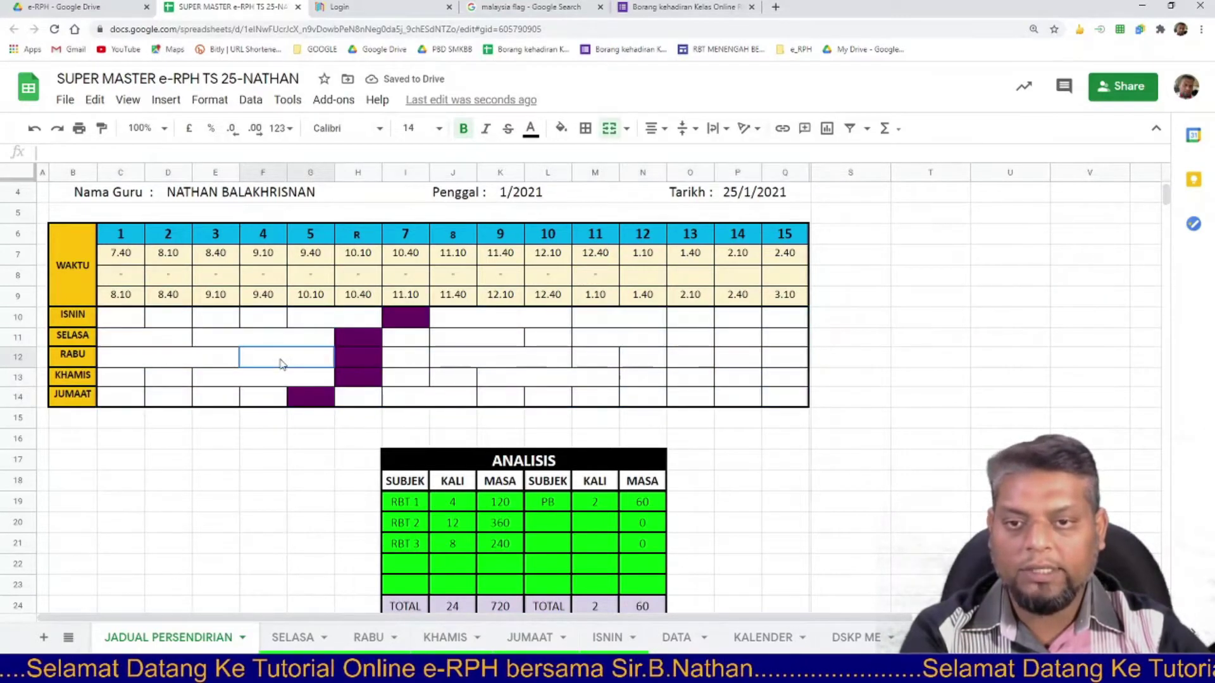
left_click_drag(126, 324, 782, 398)
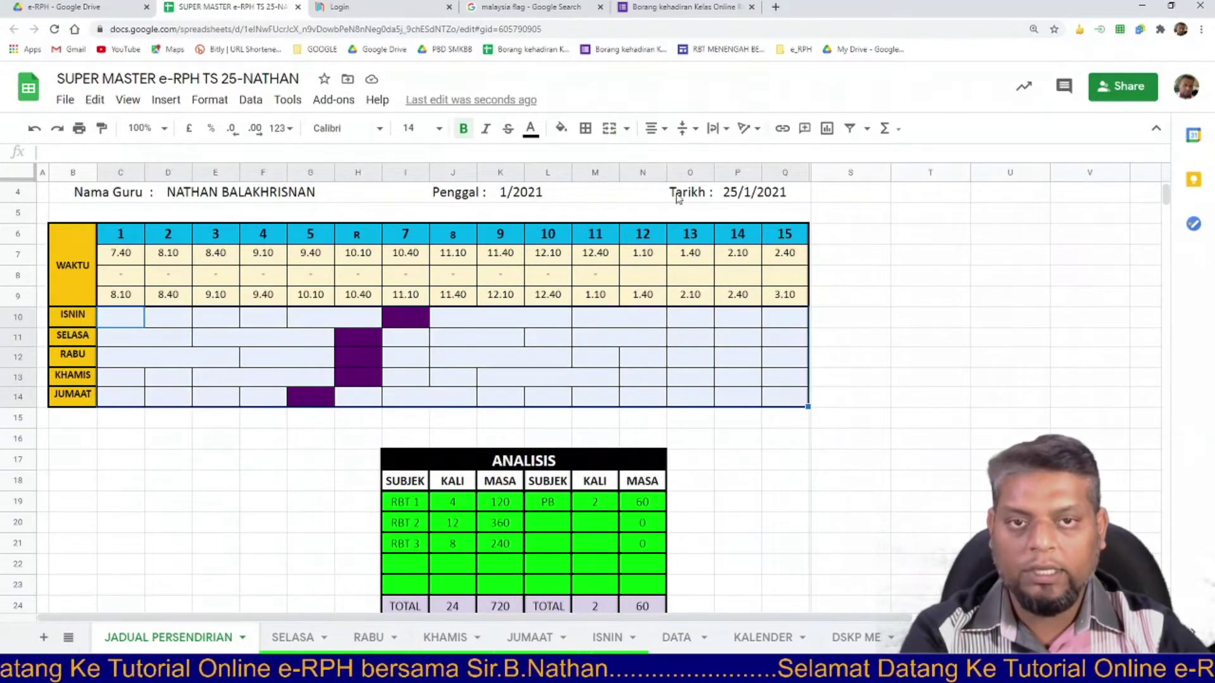
left_click(608, 133)
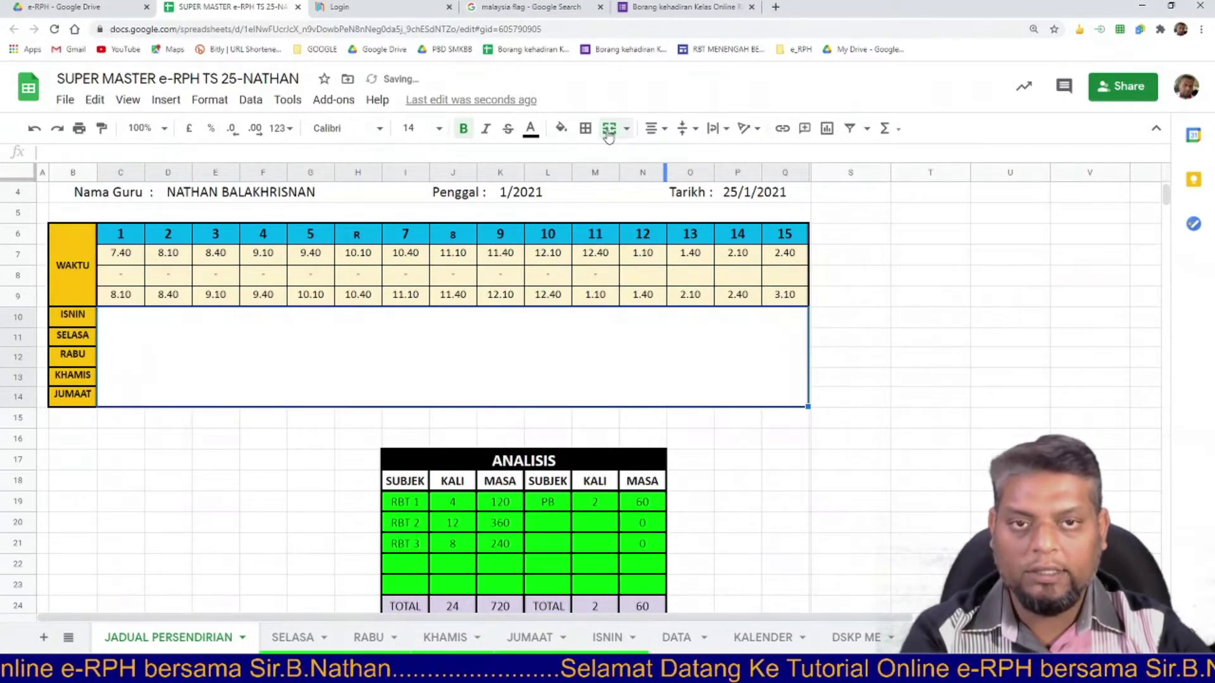
left_click(608, 133)
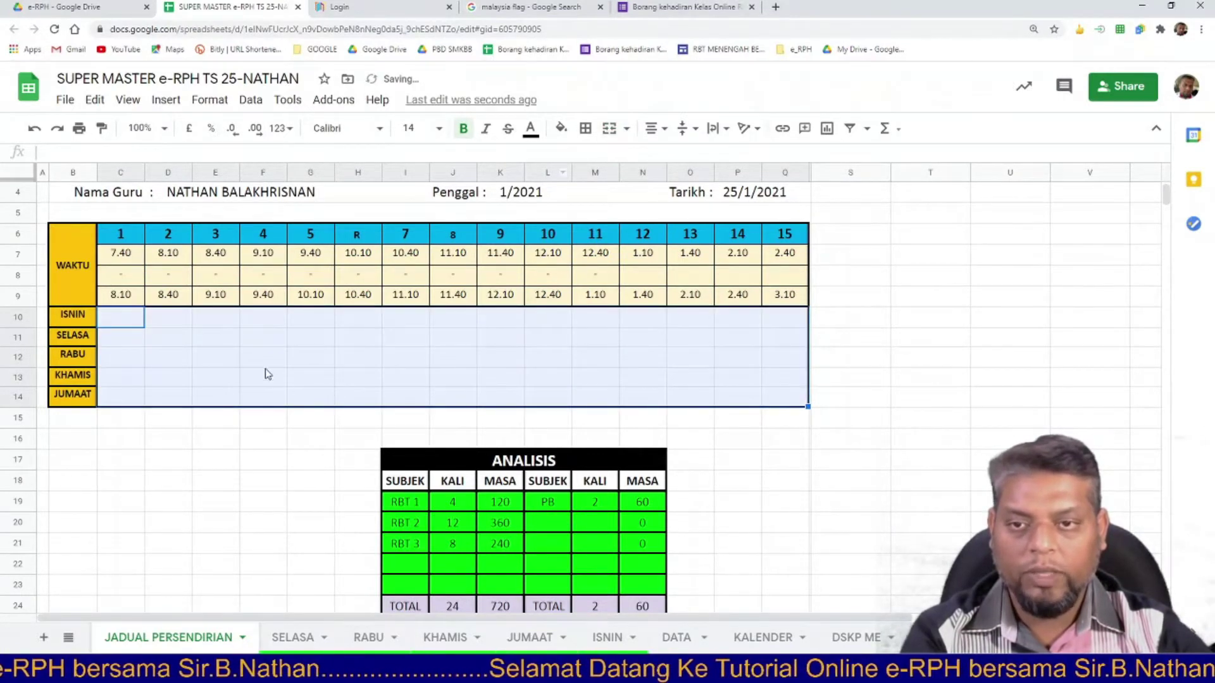
left_click(261, 360)
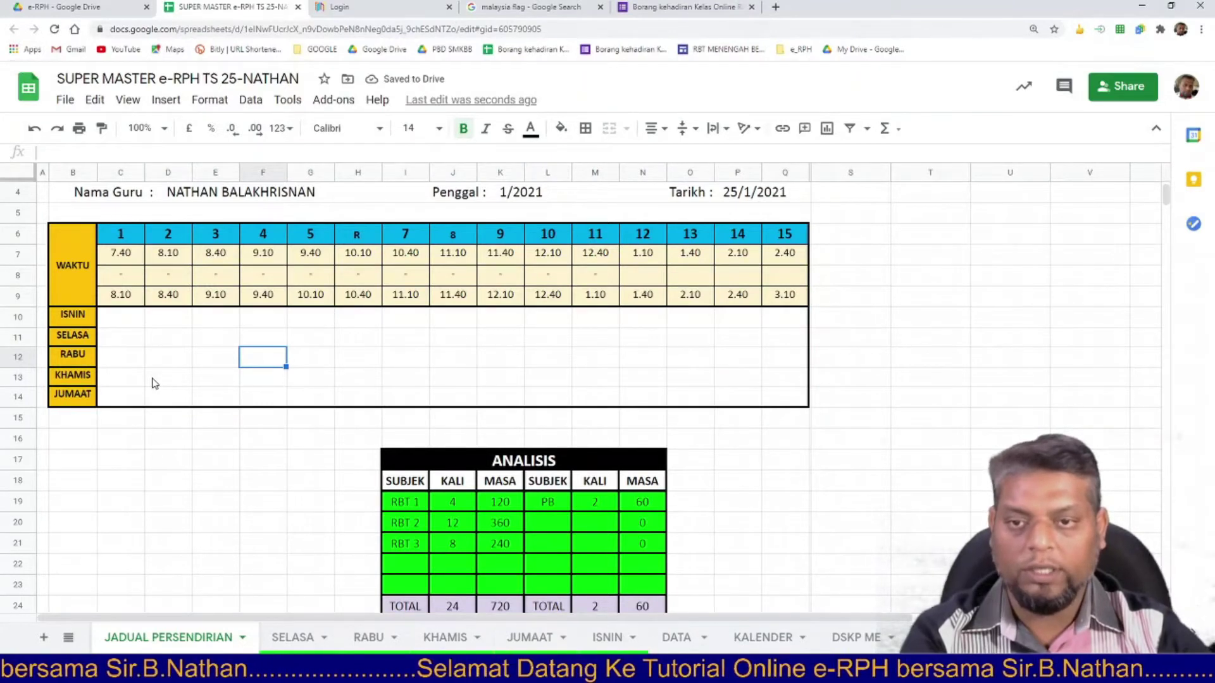
Enter PER in the first ISNIN slot, C10.
left_click(173, 323)
left_click(123, 326)
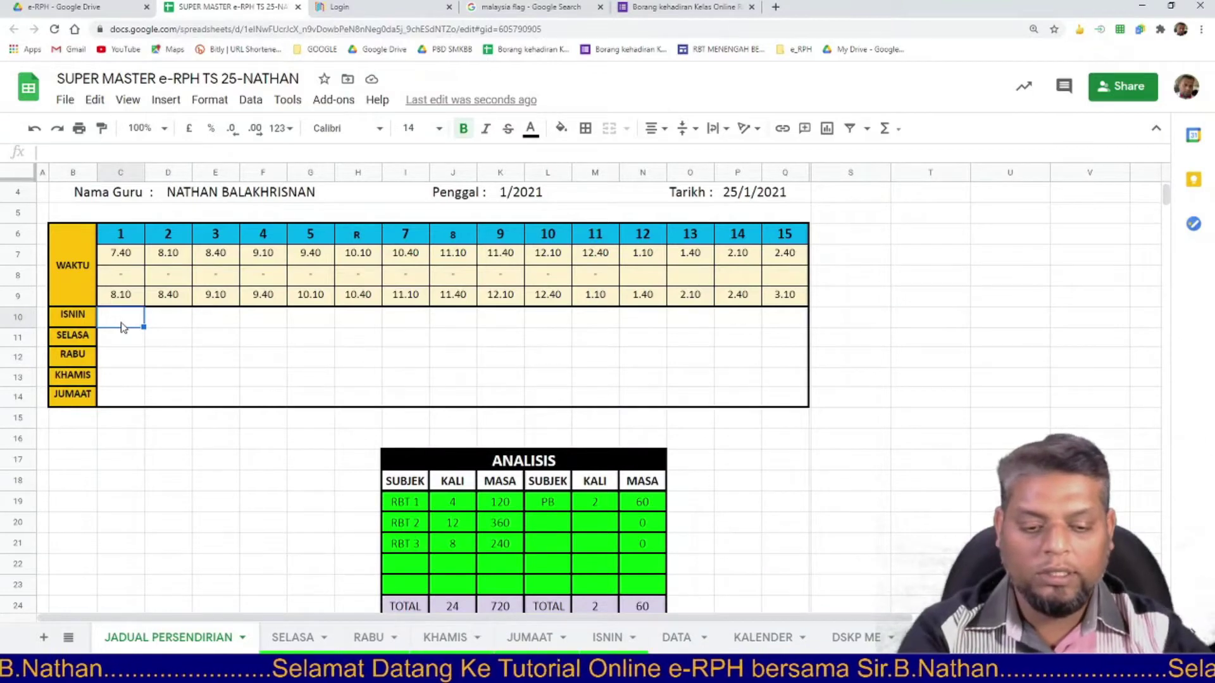
type("PER")
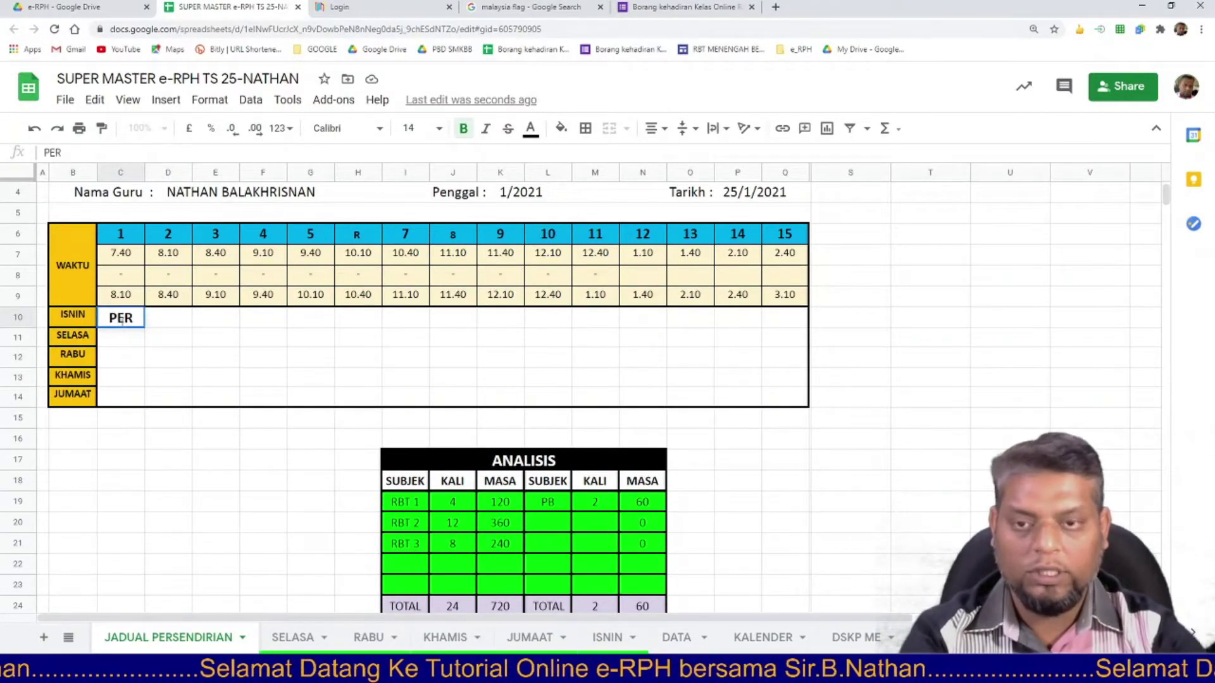
left_click(230, 325)
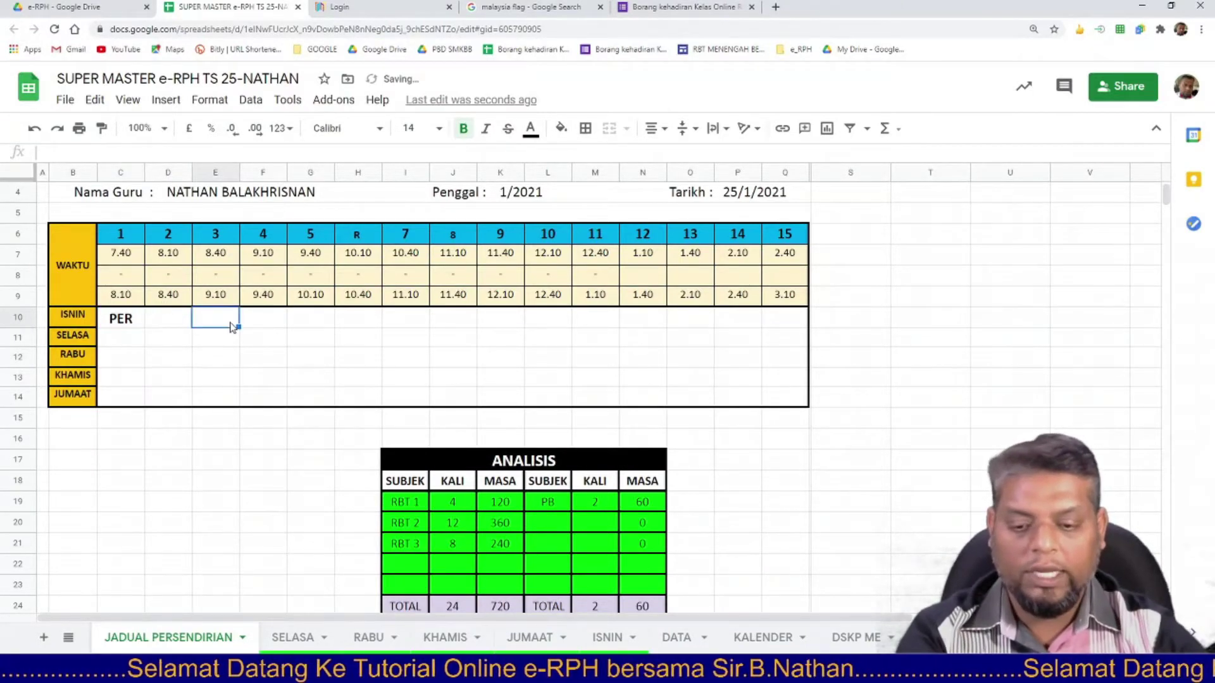
Enter 1MUTIARA in E10 and merge it across E10:F10.
type("1MUTIARA")
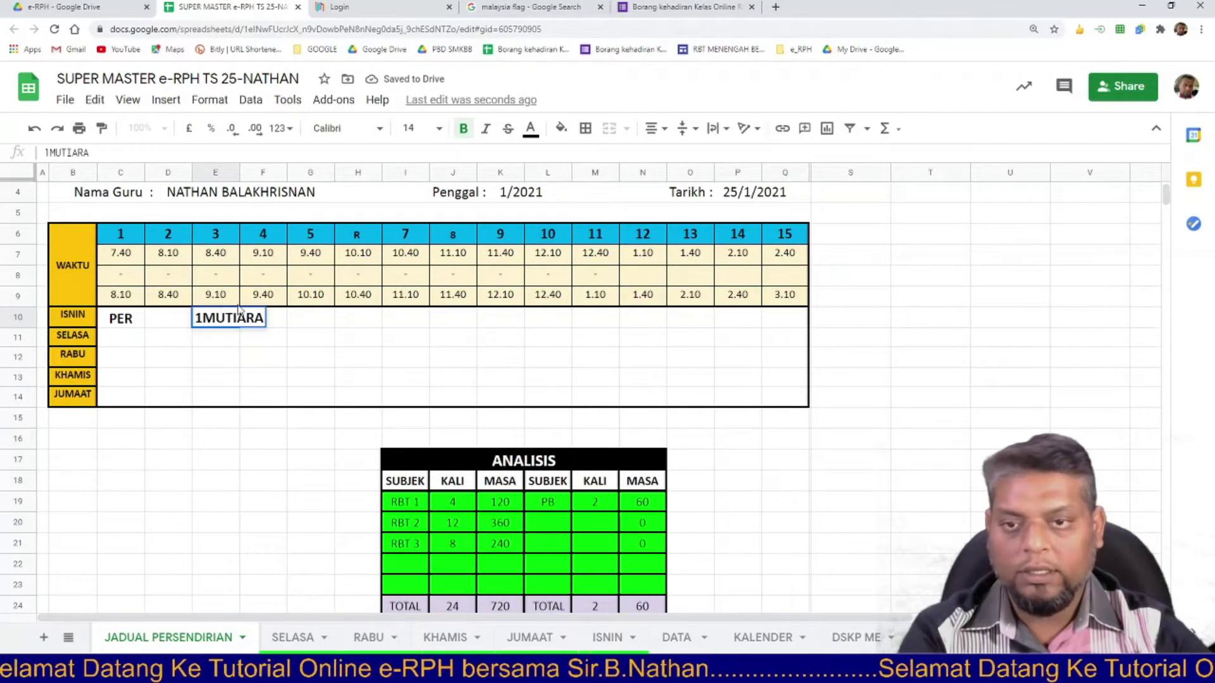
left_click(269, 342)
left_click_drag(229, 324, 262, 321)
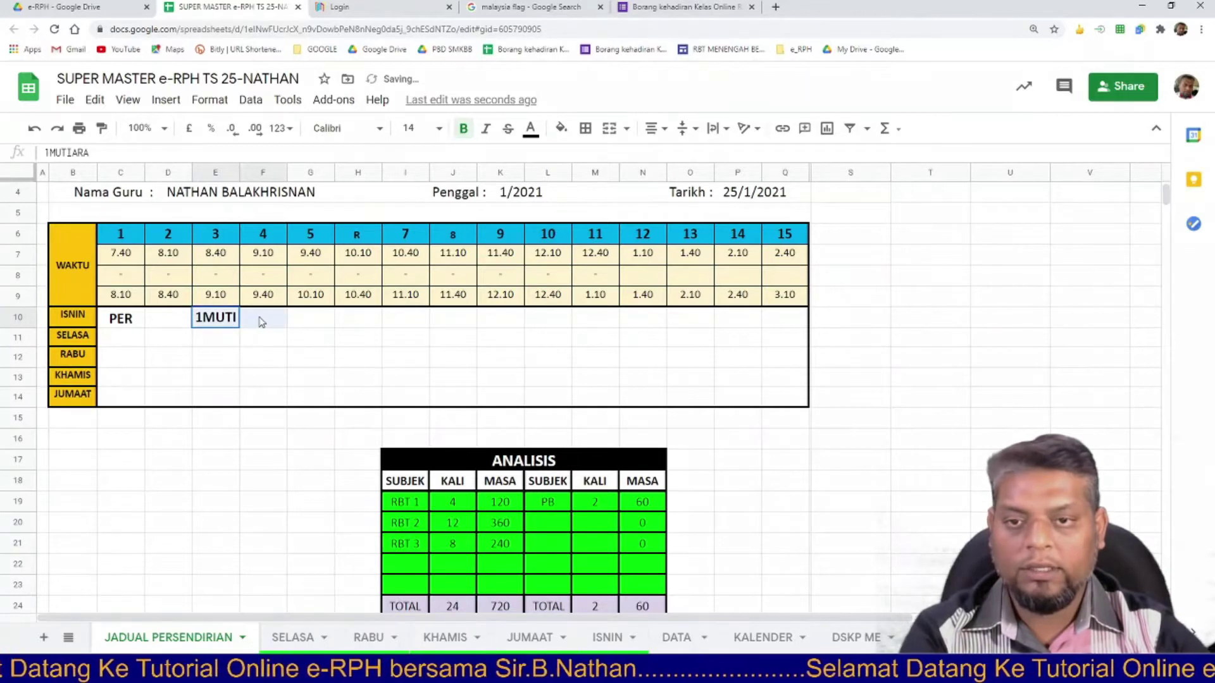
left_click(262, 357)
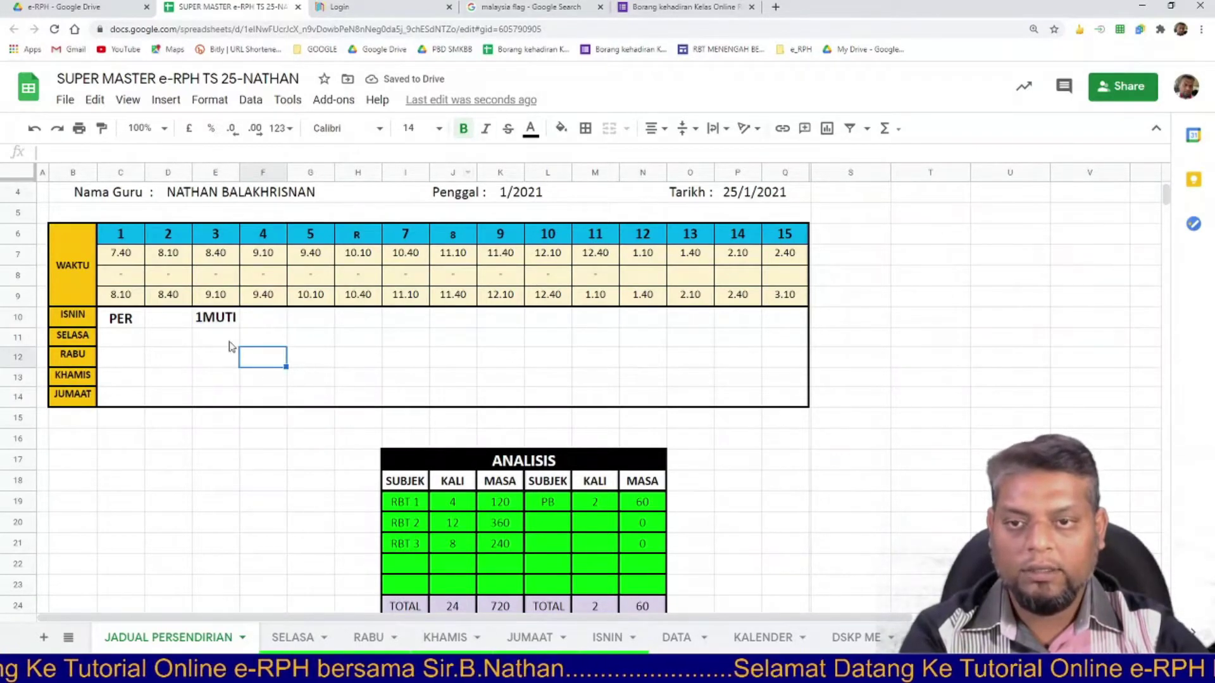
left_click_drag(228, 319, 254, 318)
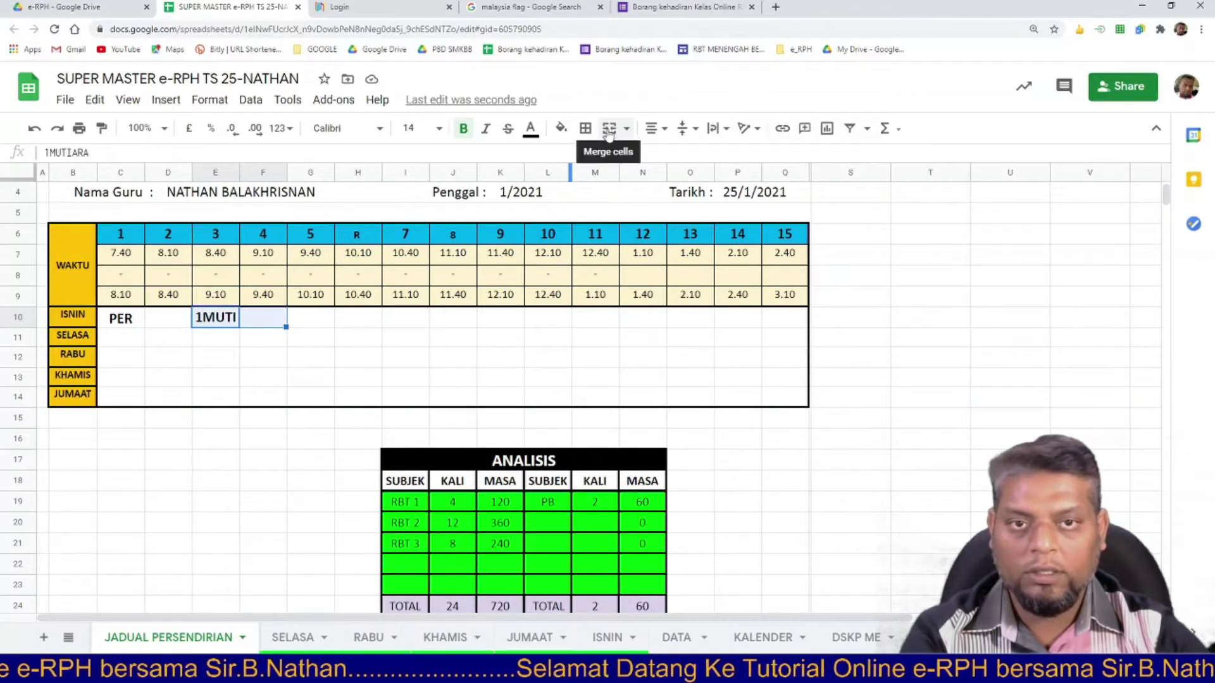
left_click(609, 130)
key("Down")
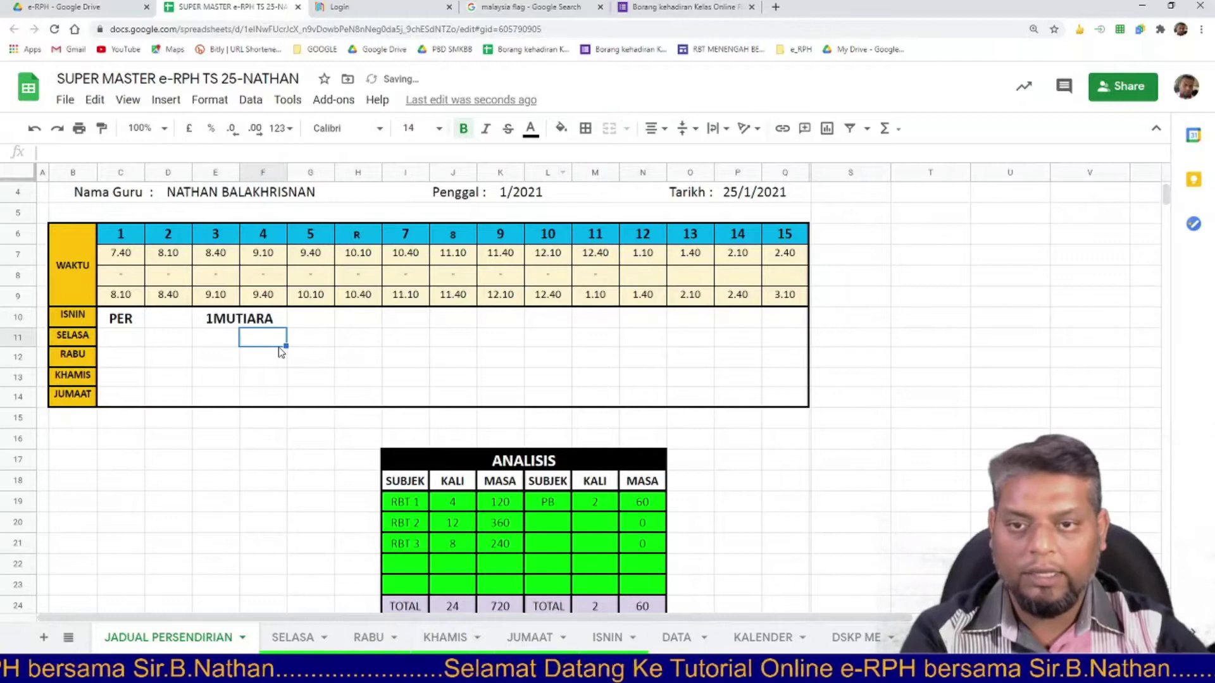
Type R, E, H, A down H10:H13 and T in G14.
left_click(348, 324)
type("R")
key("Return")
type("E")
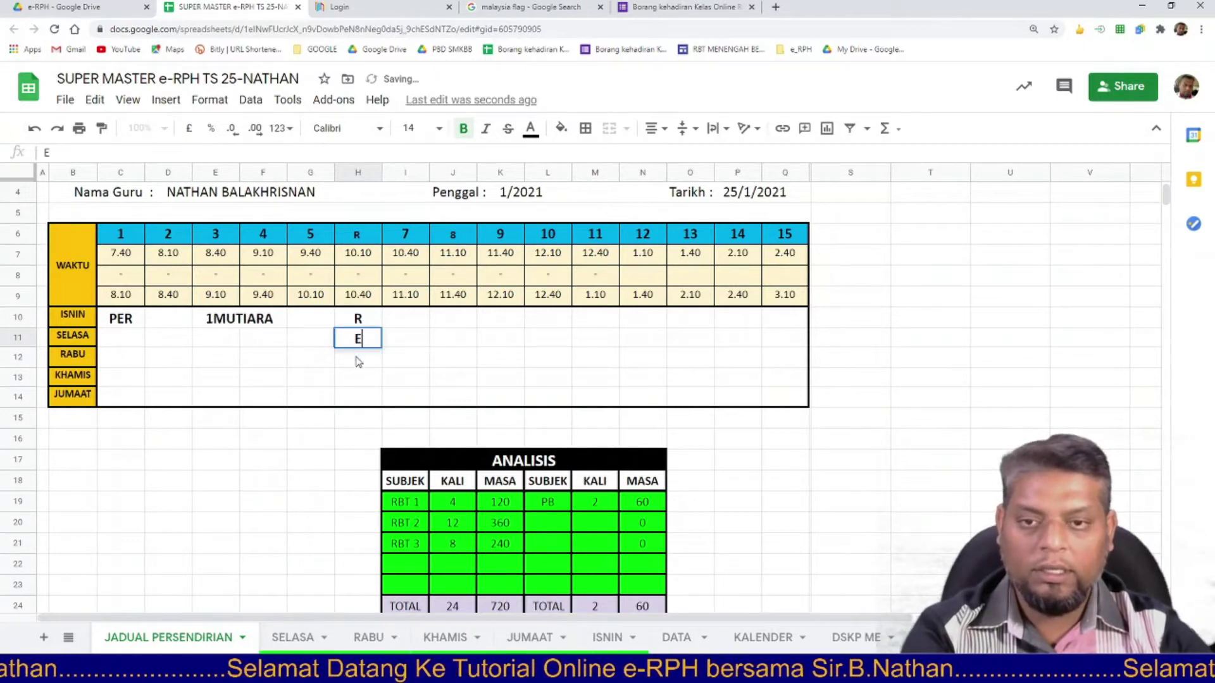
key("Return")
type("H")
key("Return")
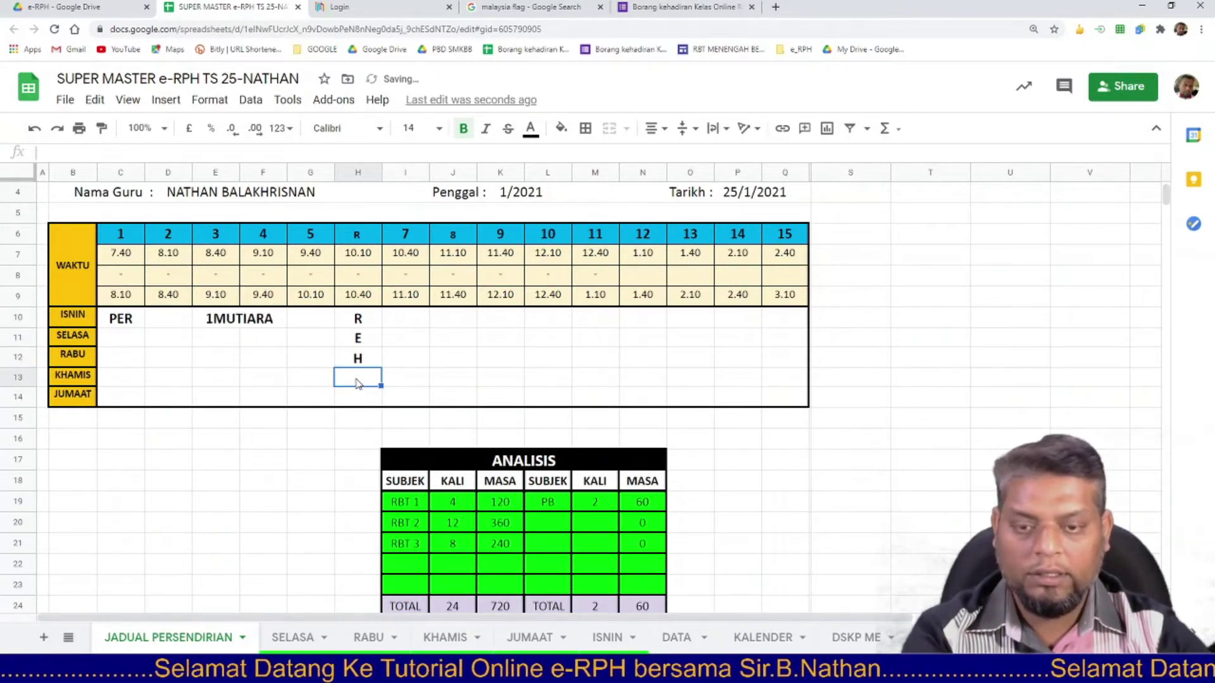
type("A")
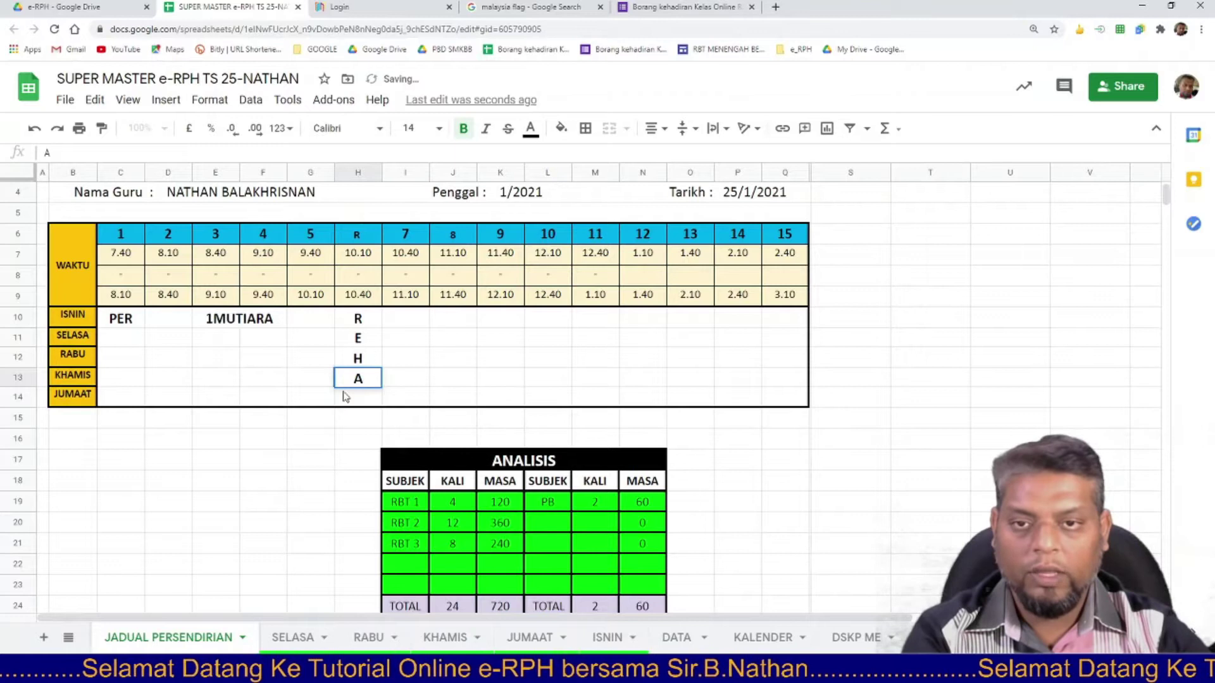
left_click(312, 398)
type("T")
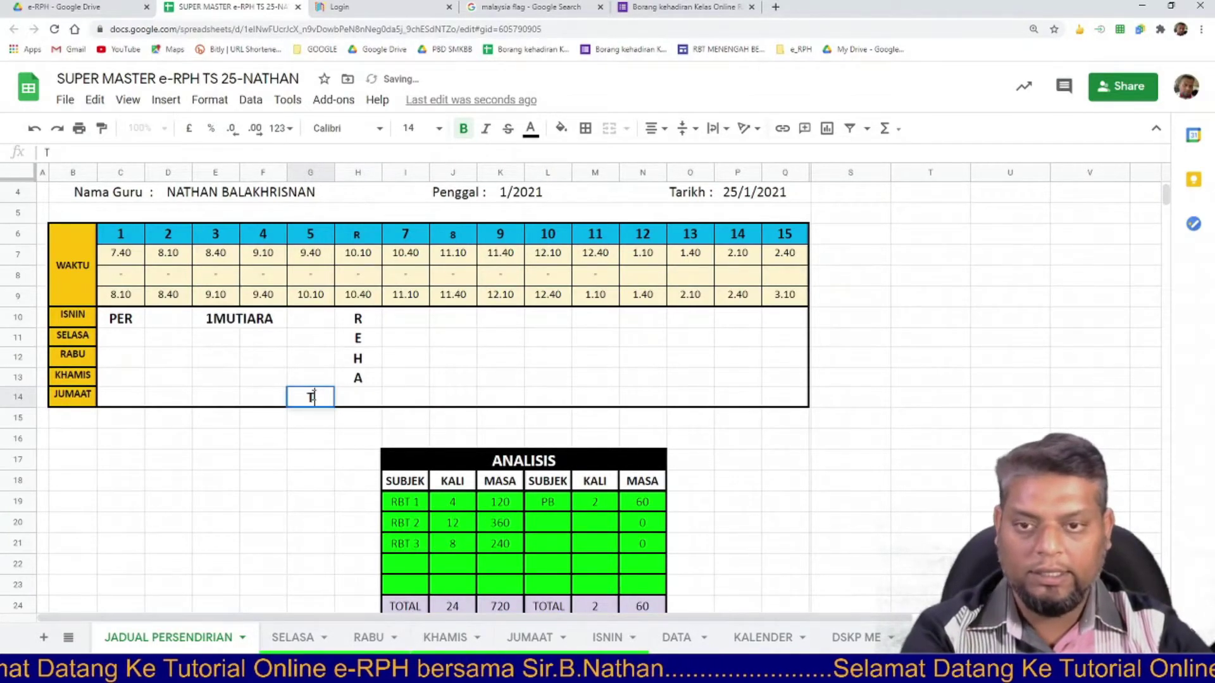
Fill the REHA cells H10:H13 and cell G14 purple.
left_click_drag(360, 318, 361, 384)
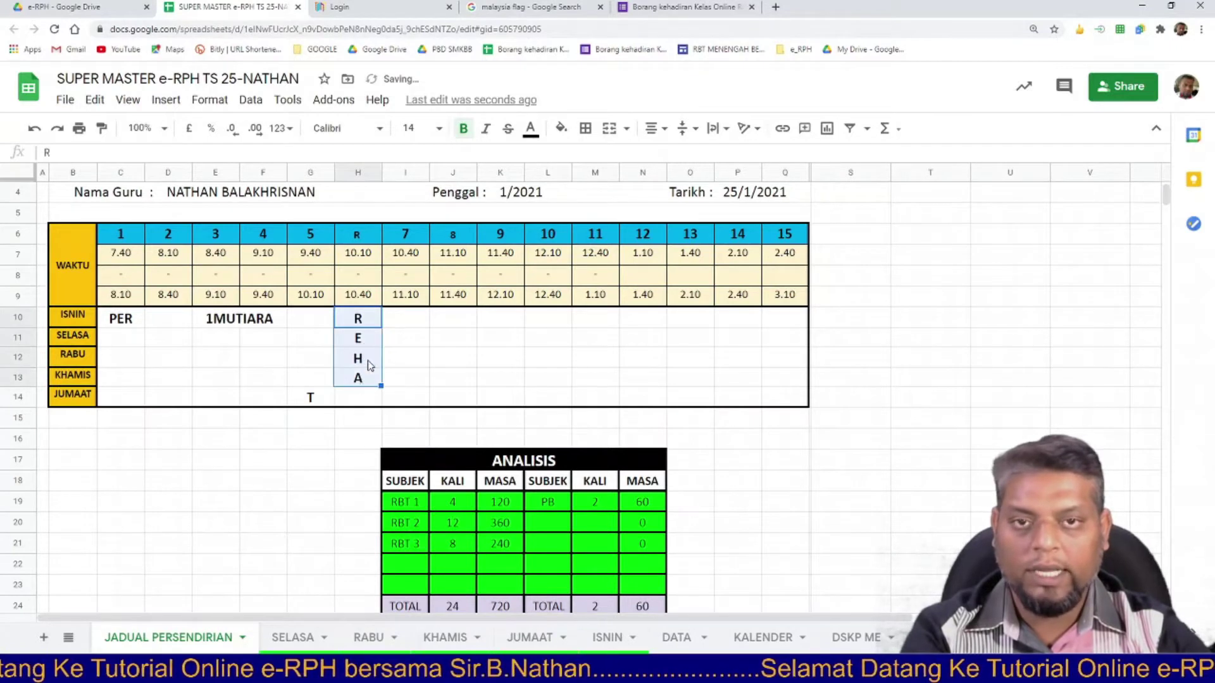
left_click(560, 128)
left_click(564, 130)
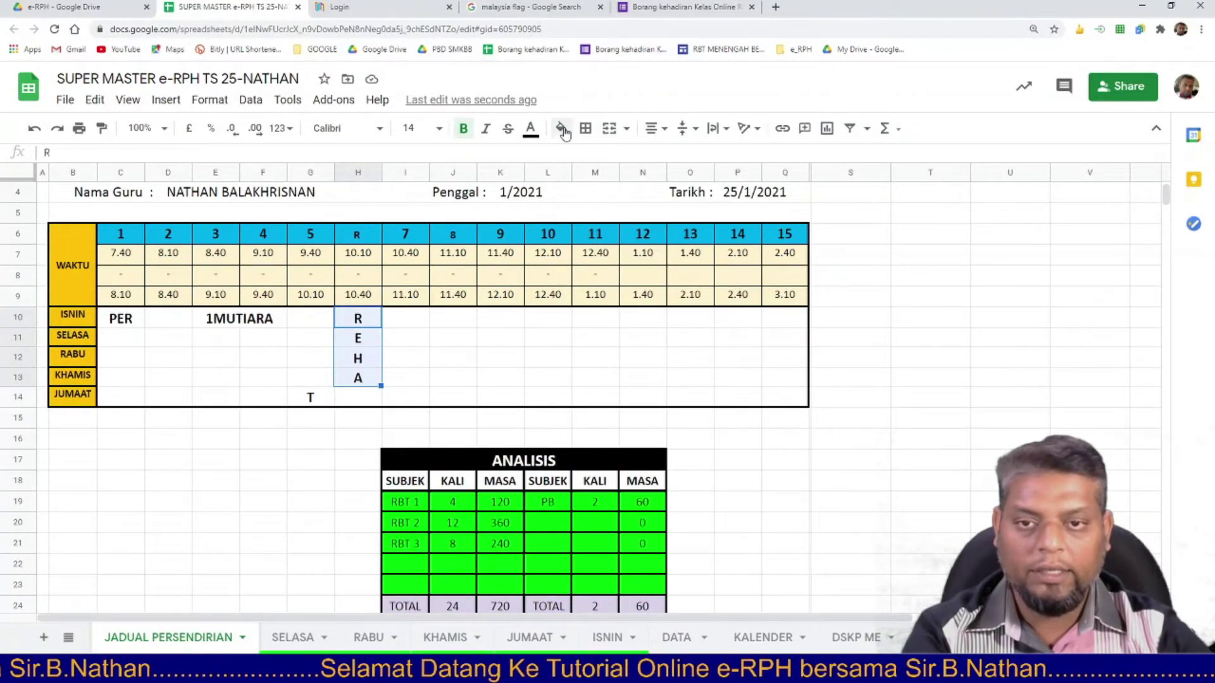
left_click(563, 129)
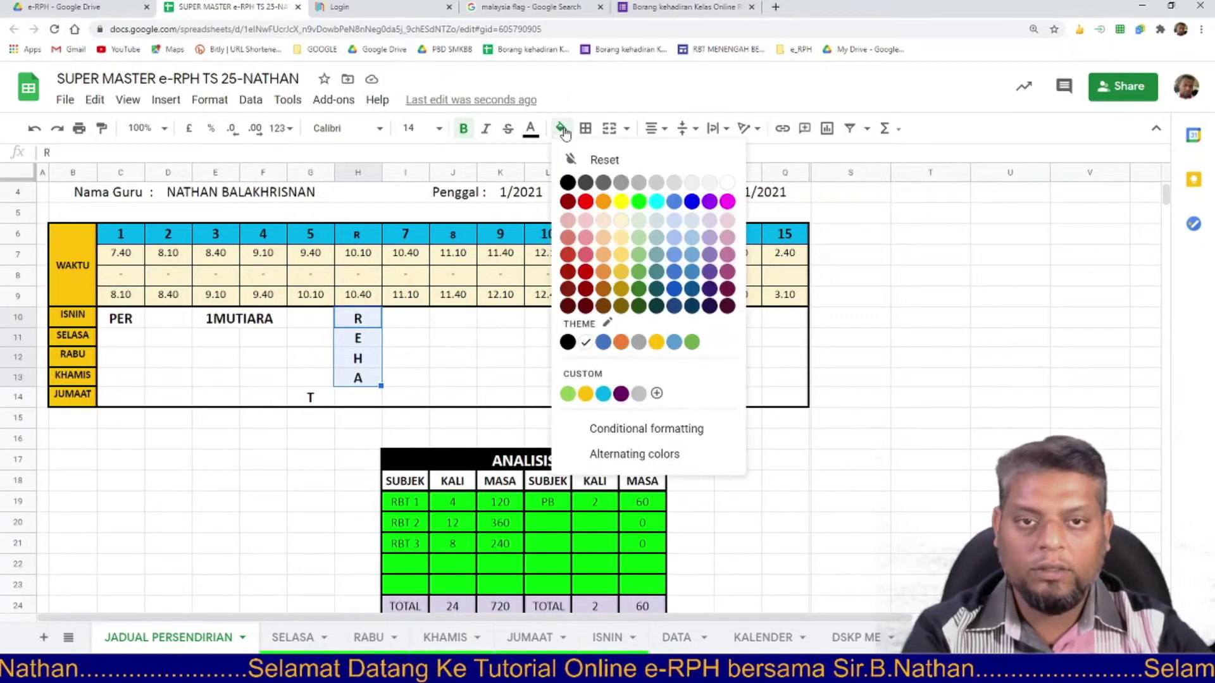
left_click(709, 201)
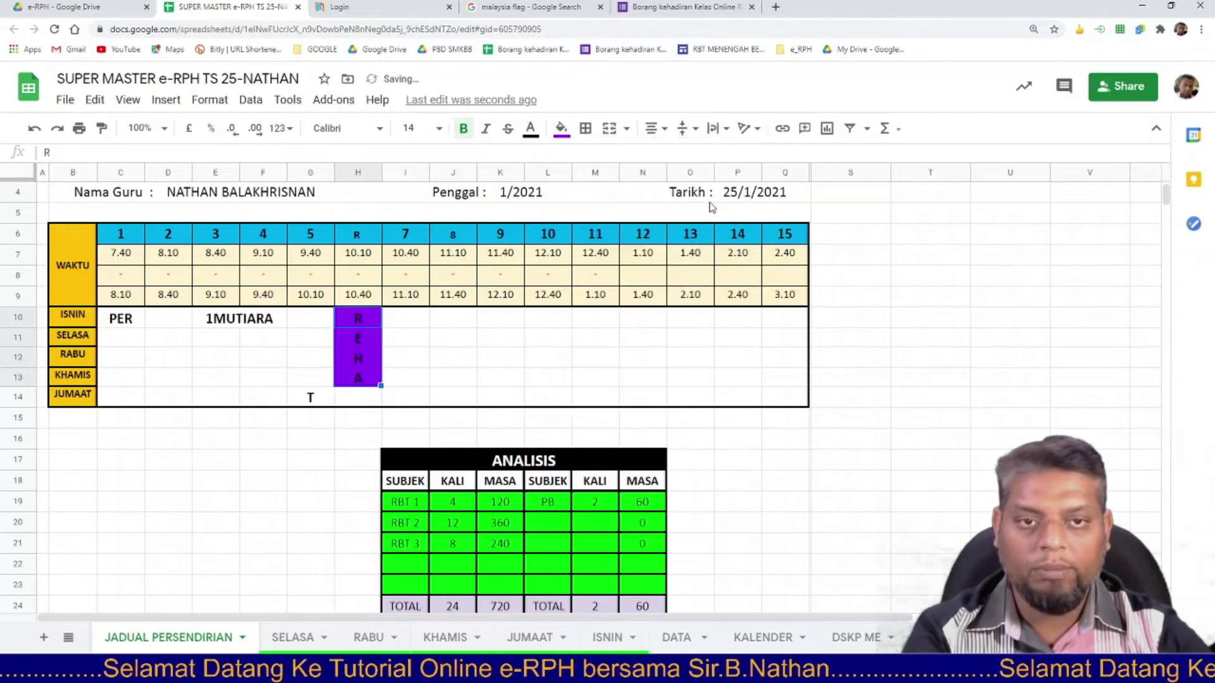
left_click(310, 398)
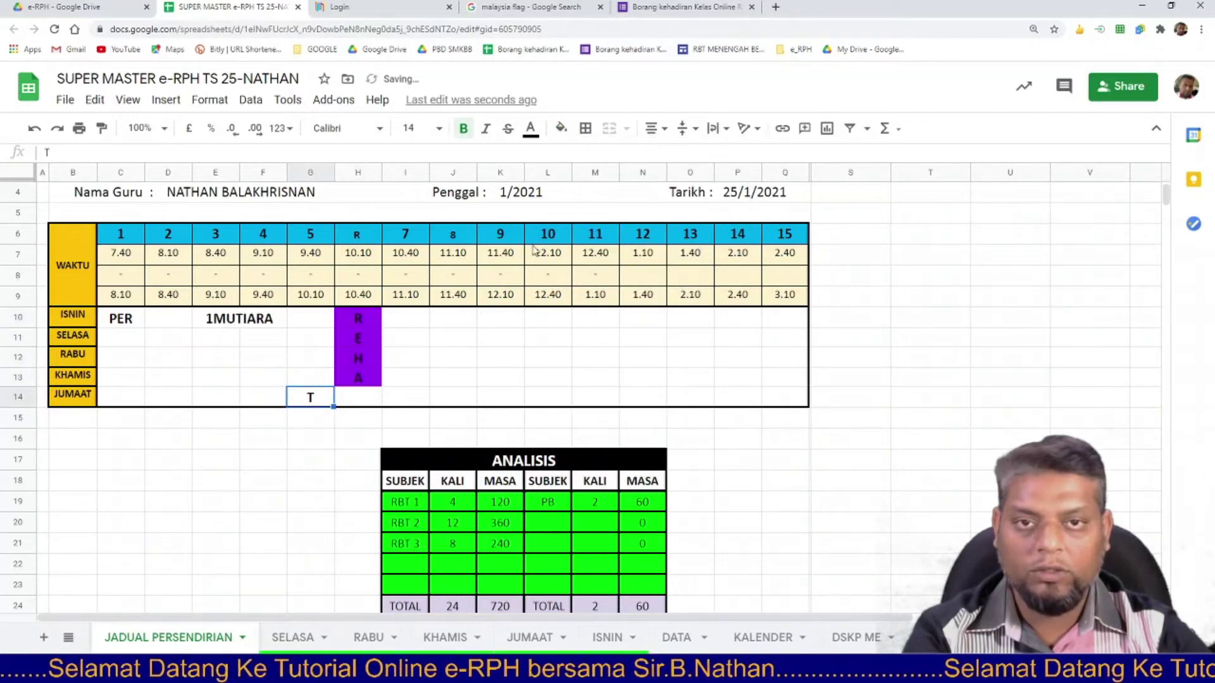
left_click(560, 129)
left_click(710, 201)
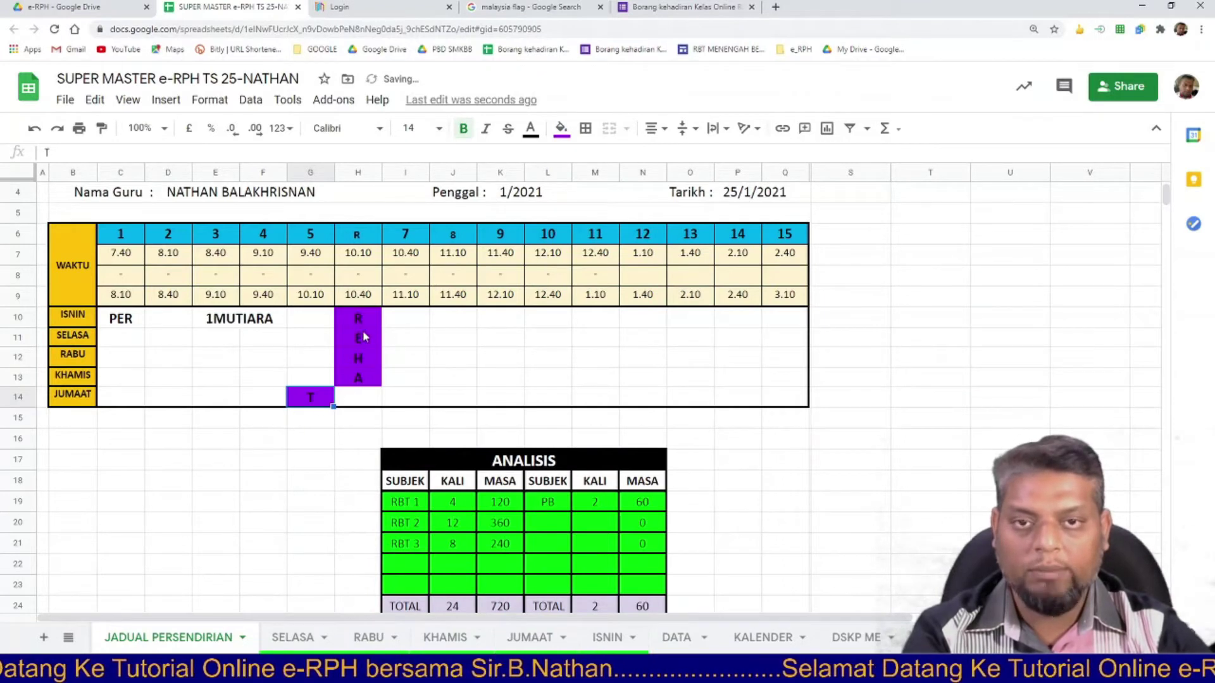
Make the T in G14 white, undoing the accidental orange fill.
left_click(531, 129)
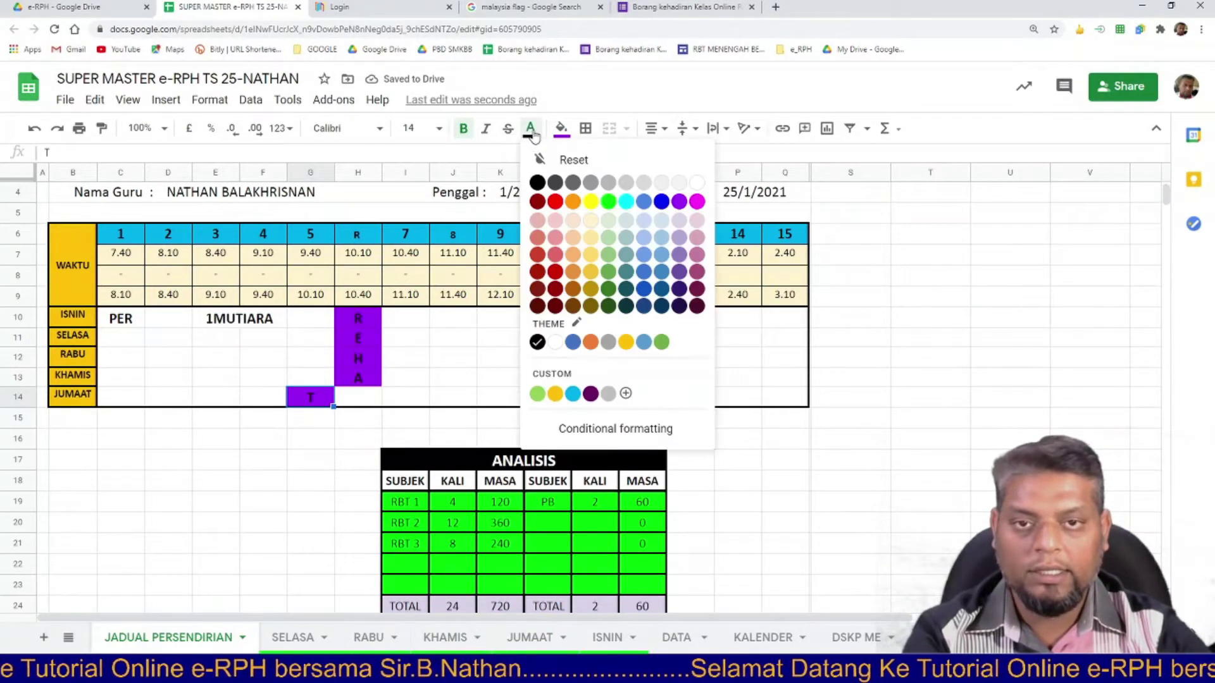
left_click(698, 183)
left_click(561, 128)
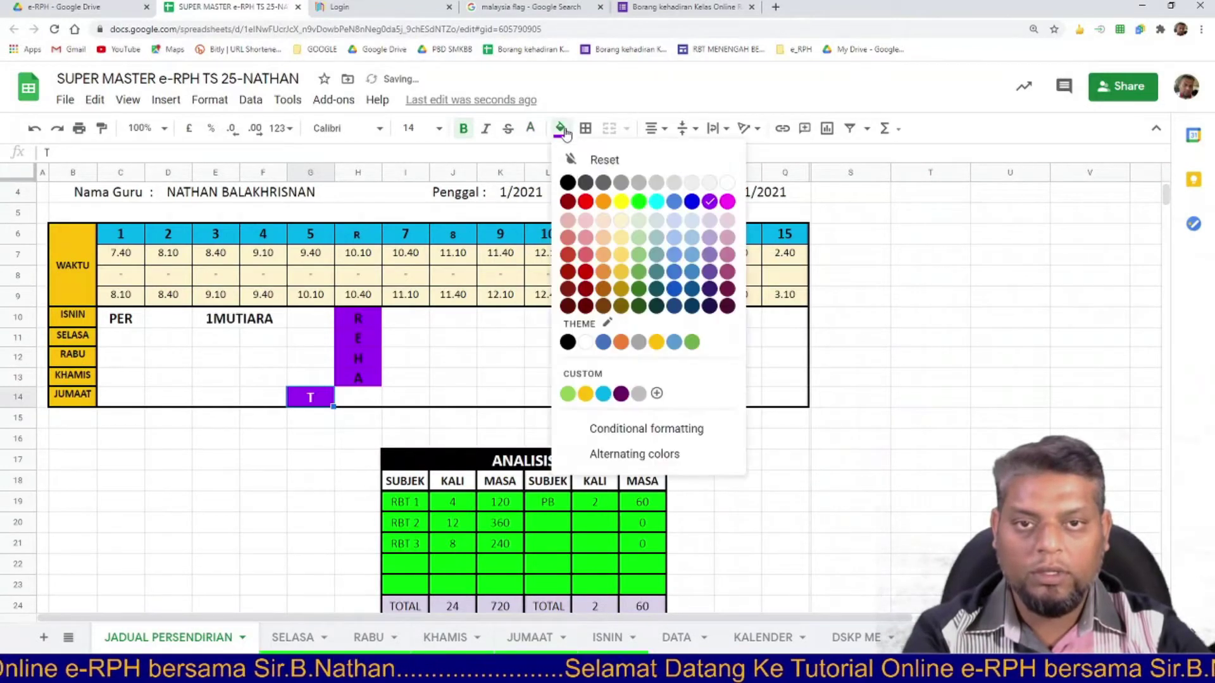
left_click(604, 203)
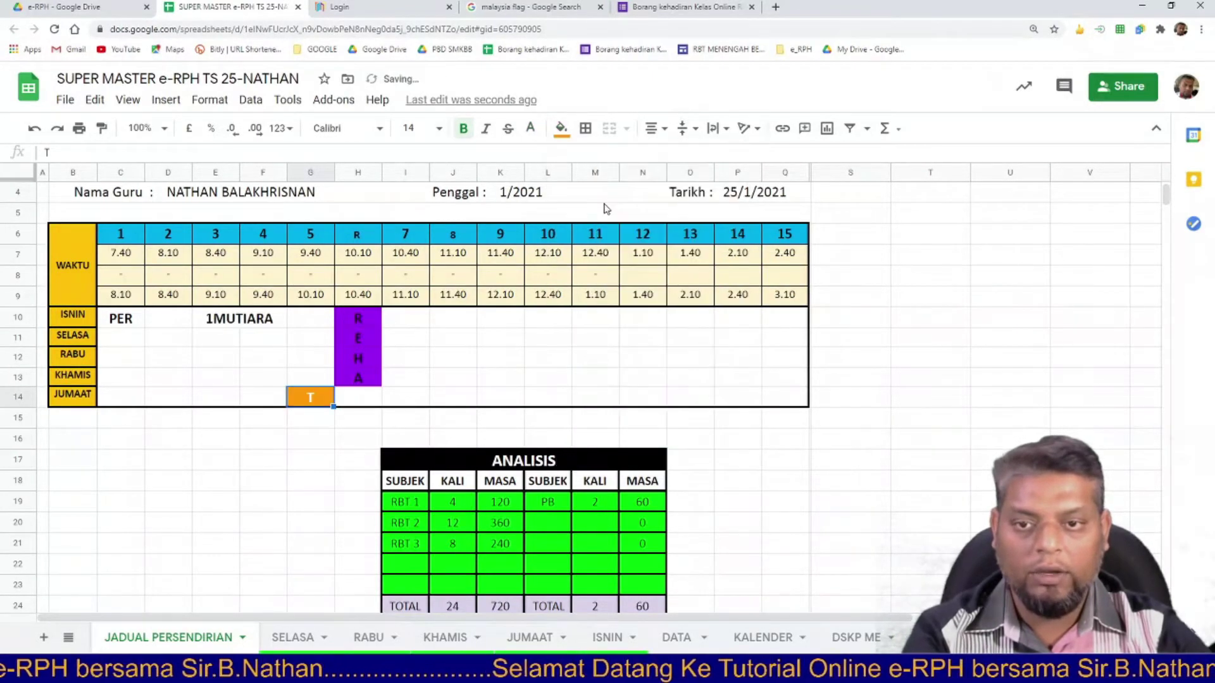
left_click(34, 128)
left_click(530, 128)
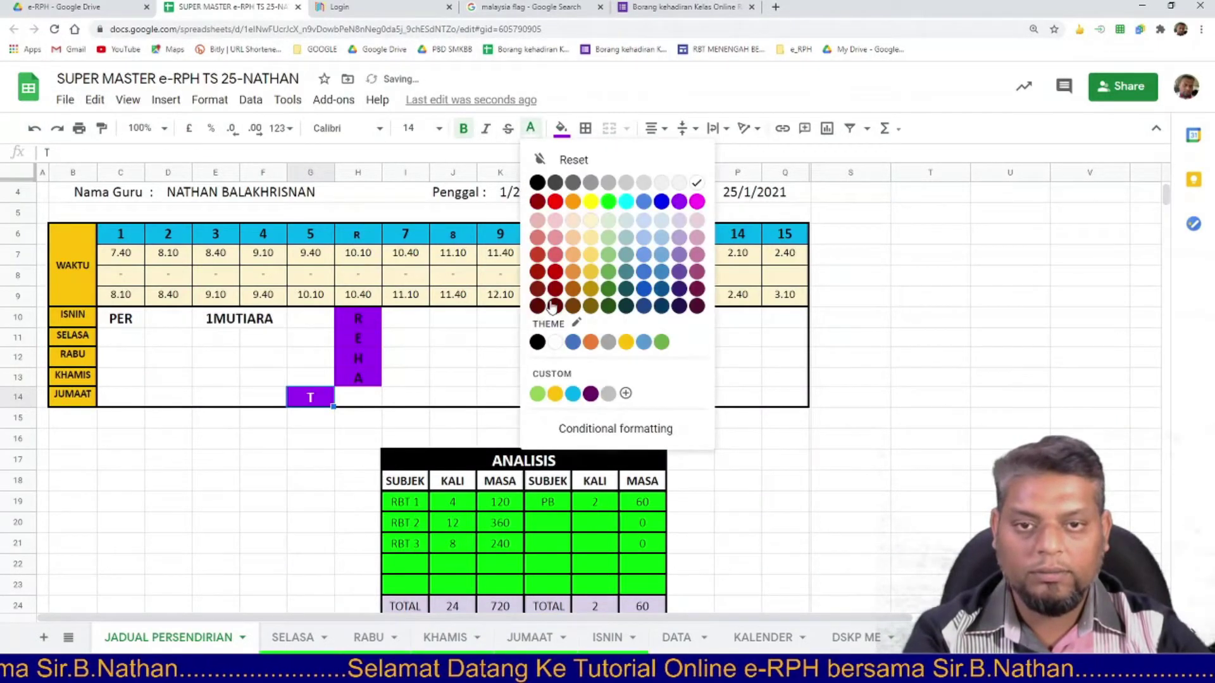
left_click(574, 203)
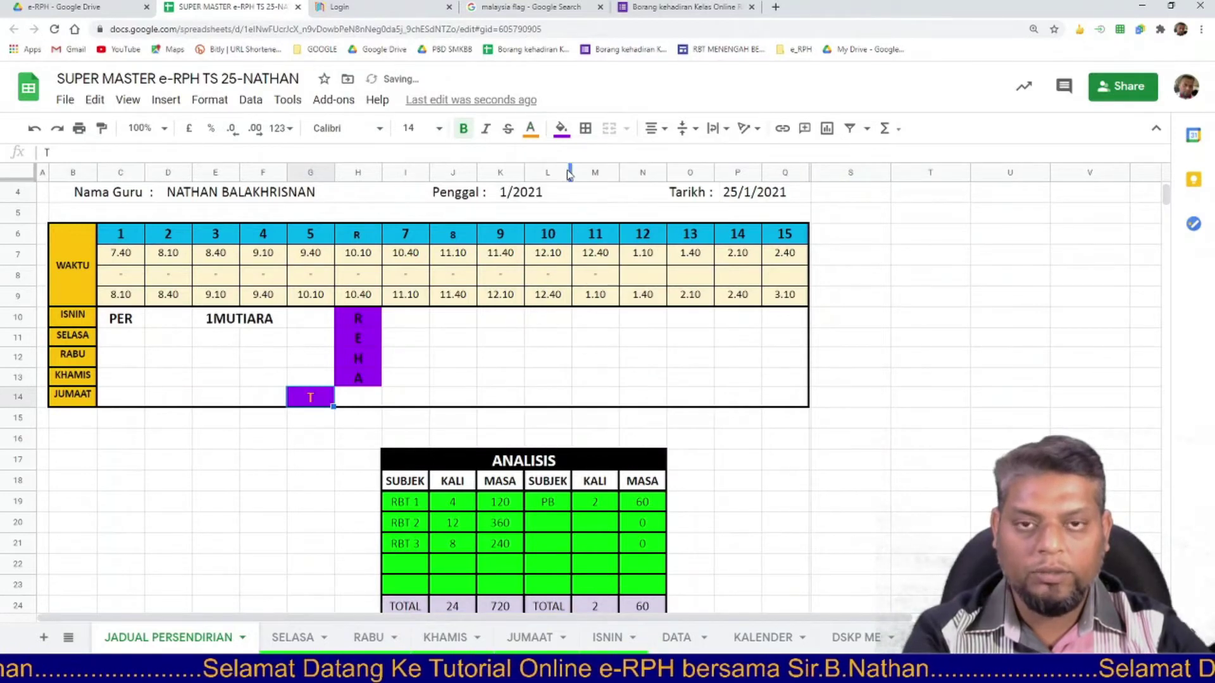
left_click(532, 129)
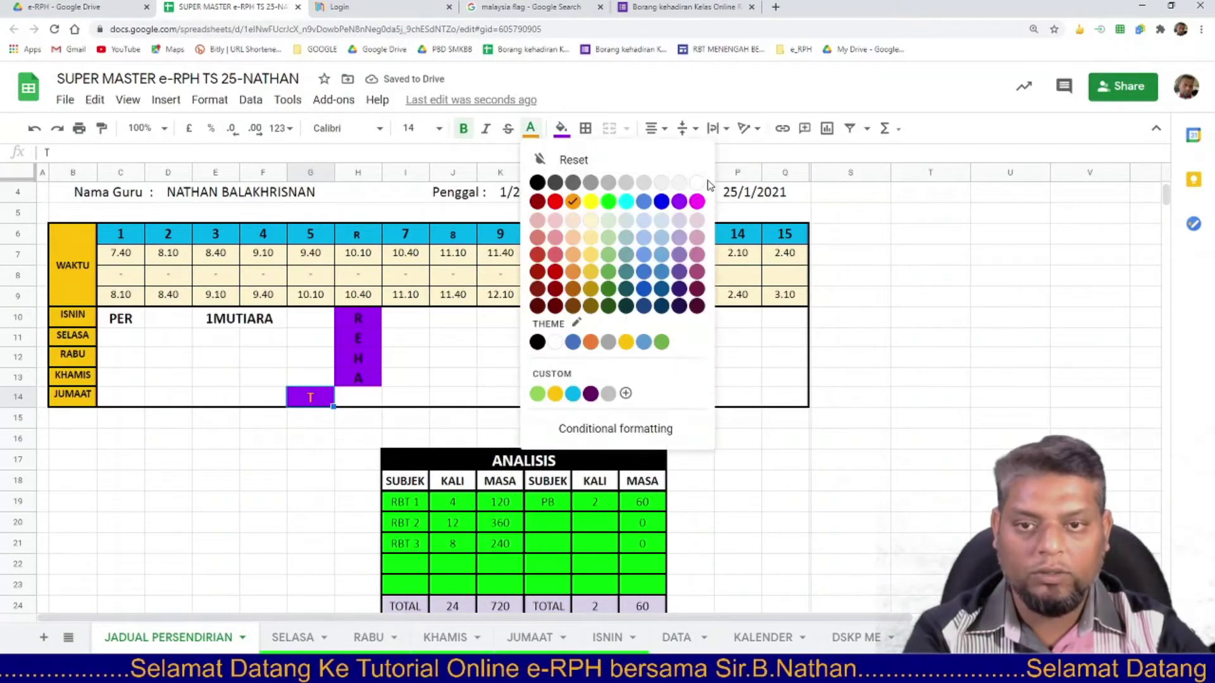
left_click(699, 178)
Make the REHA letters in H10:H13 white.
left_click(366, 330)
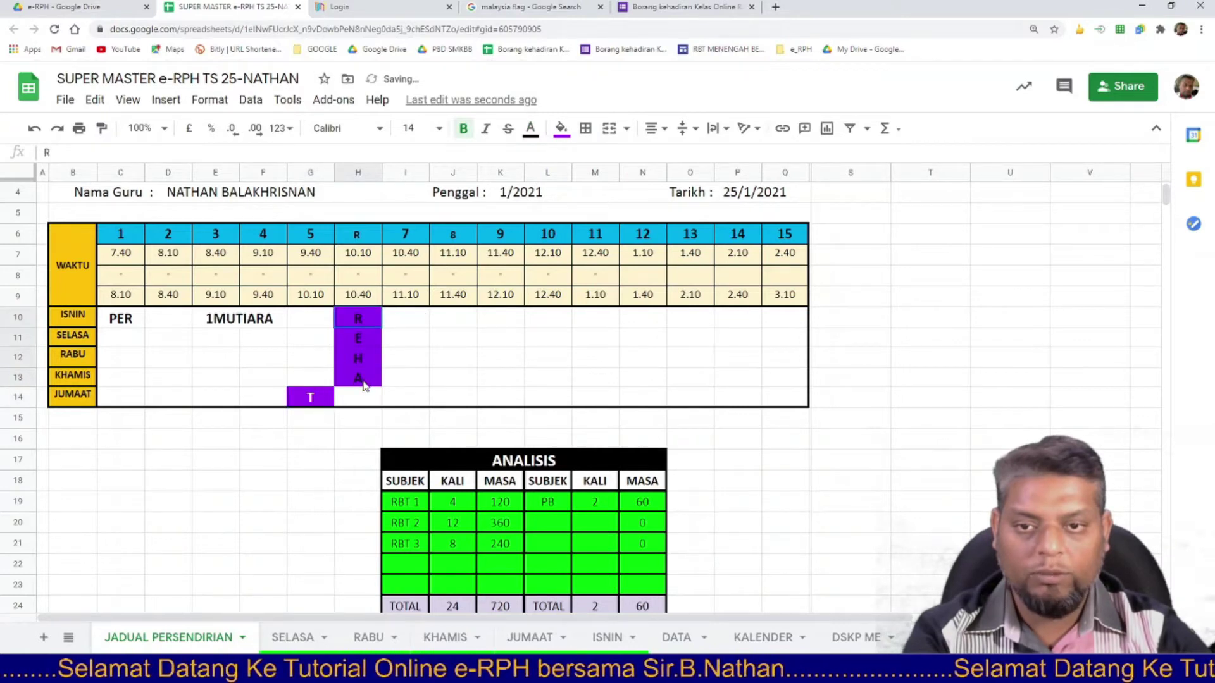
left_click(530, 129)
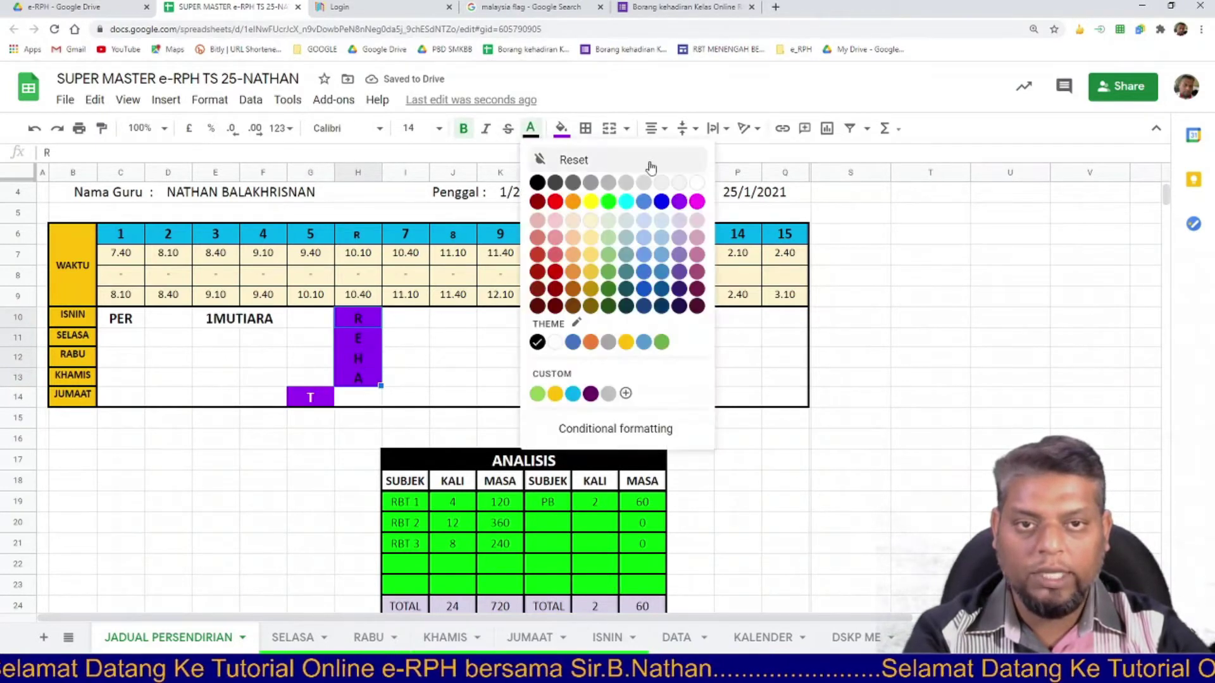
left_click(696, 180)
left_click(494, 339)
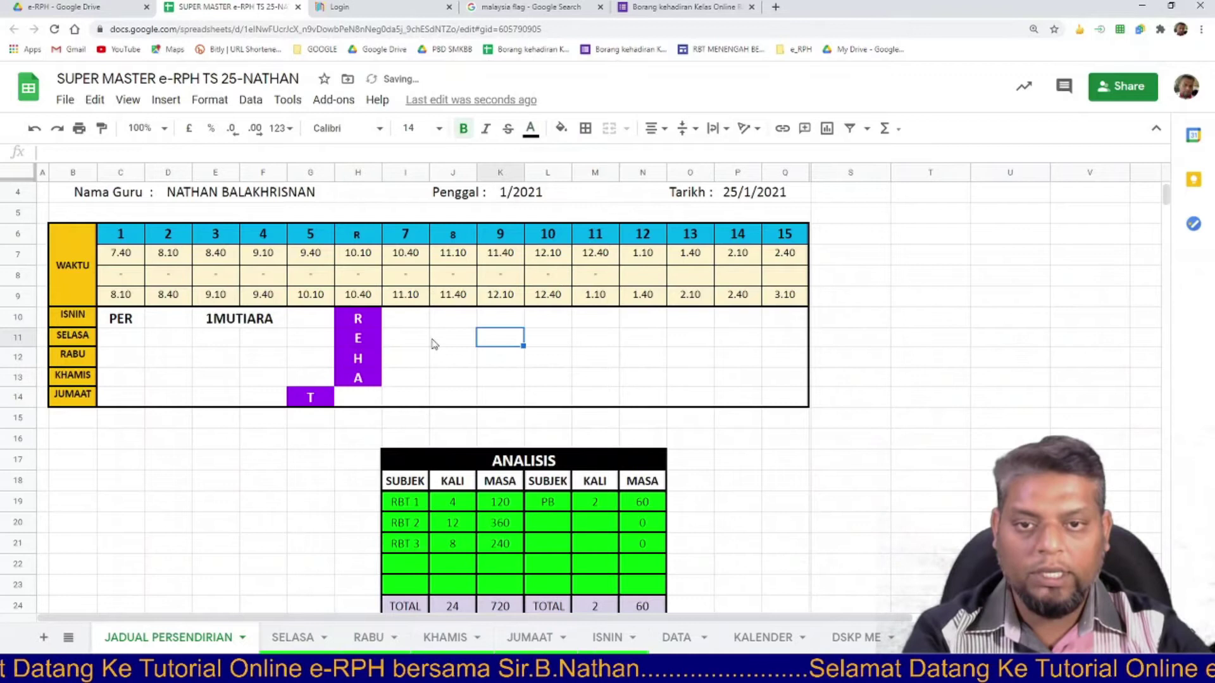
left_click(449, 362)
Enter 1 BERLIAN in J11 and merge it across J11:K11.
left_click_drag(450, 338, 512, 342)
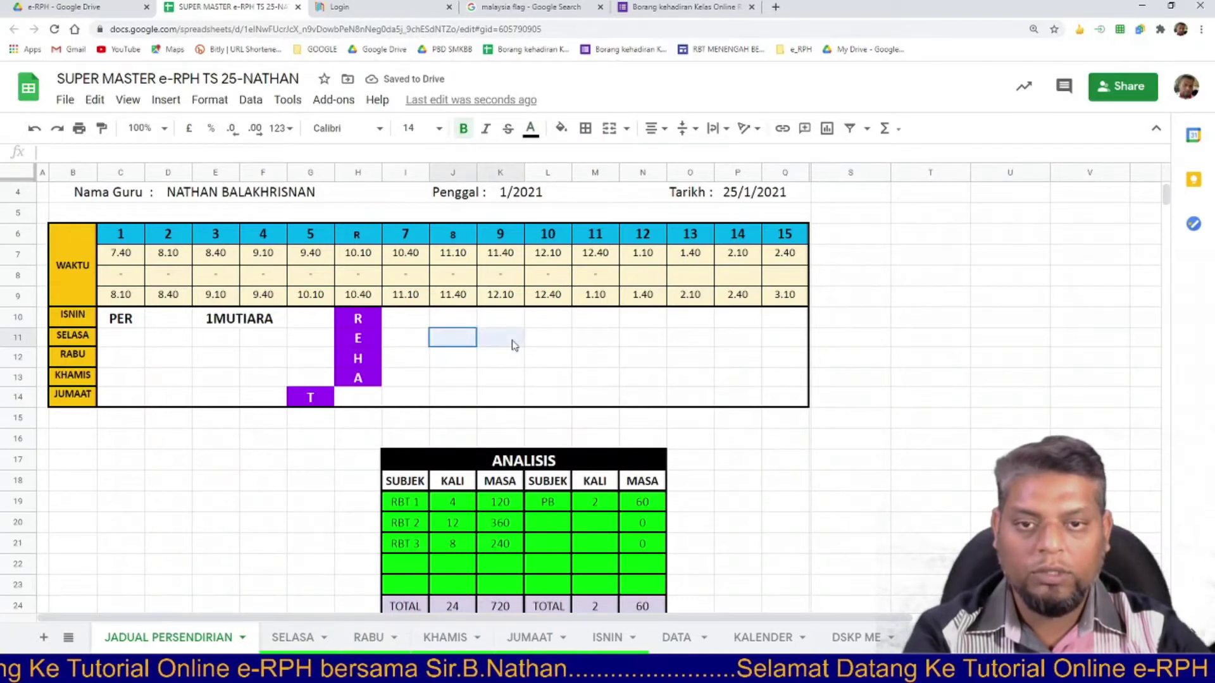
left_click(453, 342)
type("1 BERLIAN")
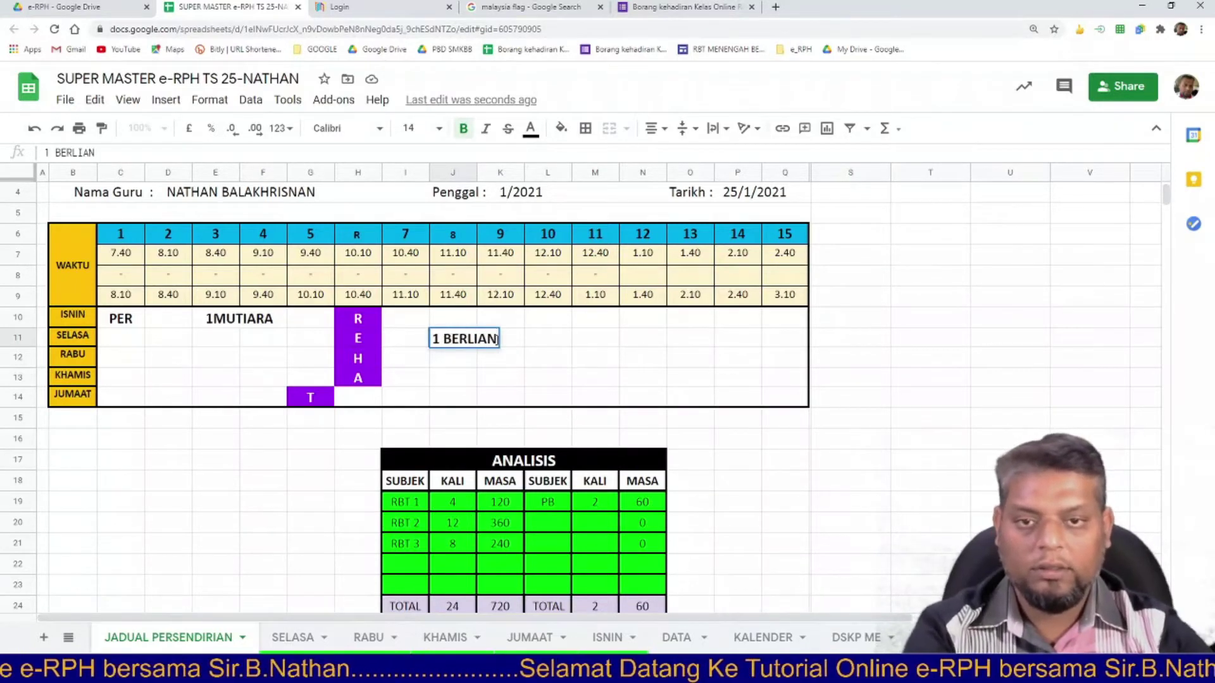
left_click(492, 365)
left_click_drag(450, 342, 499, 344)
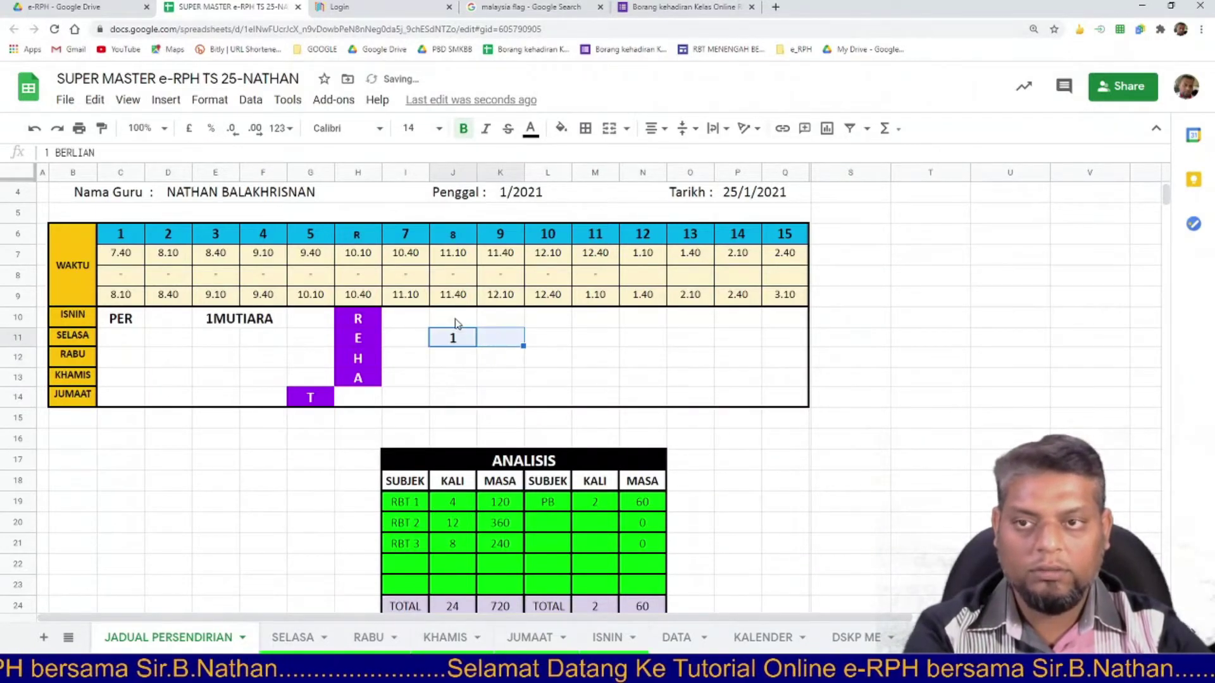
left_click(609, 128)
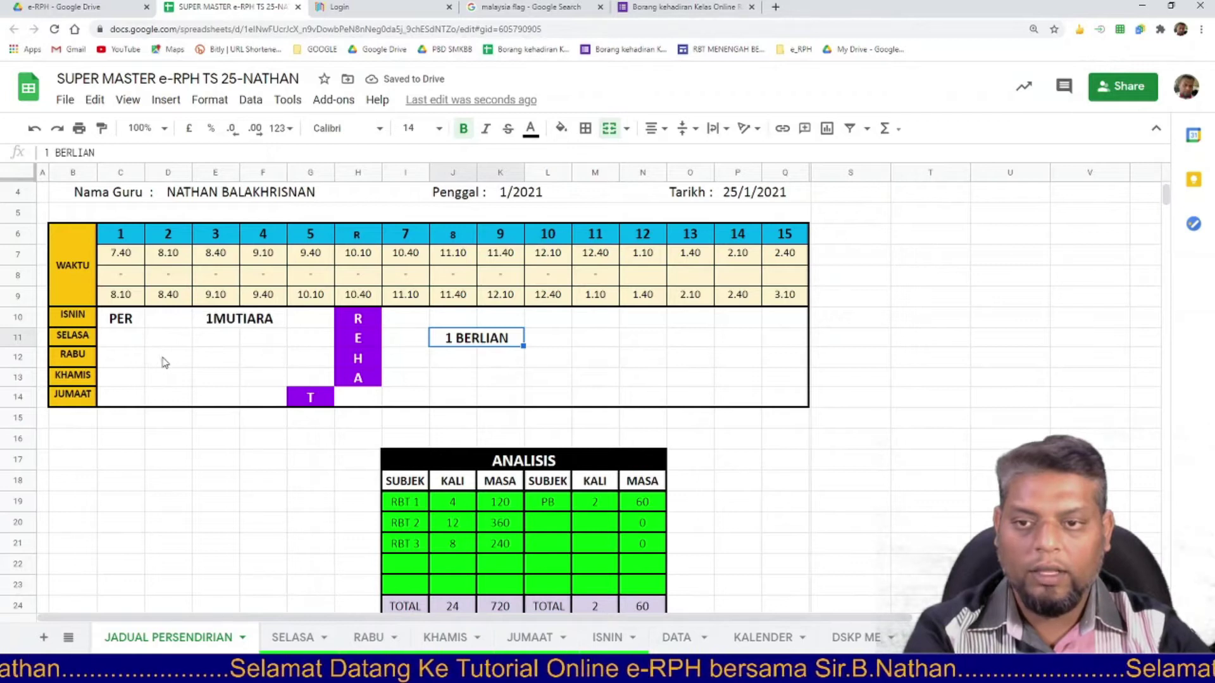
Enter 2 MUTIARA in D12 and merge it across D12:E12.
left_click_drag(165, 362, 205, 367)
type("2 MUTIARA")
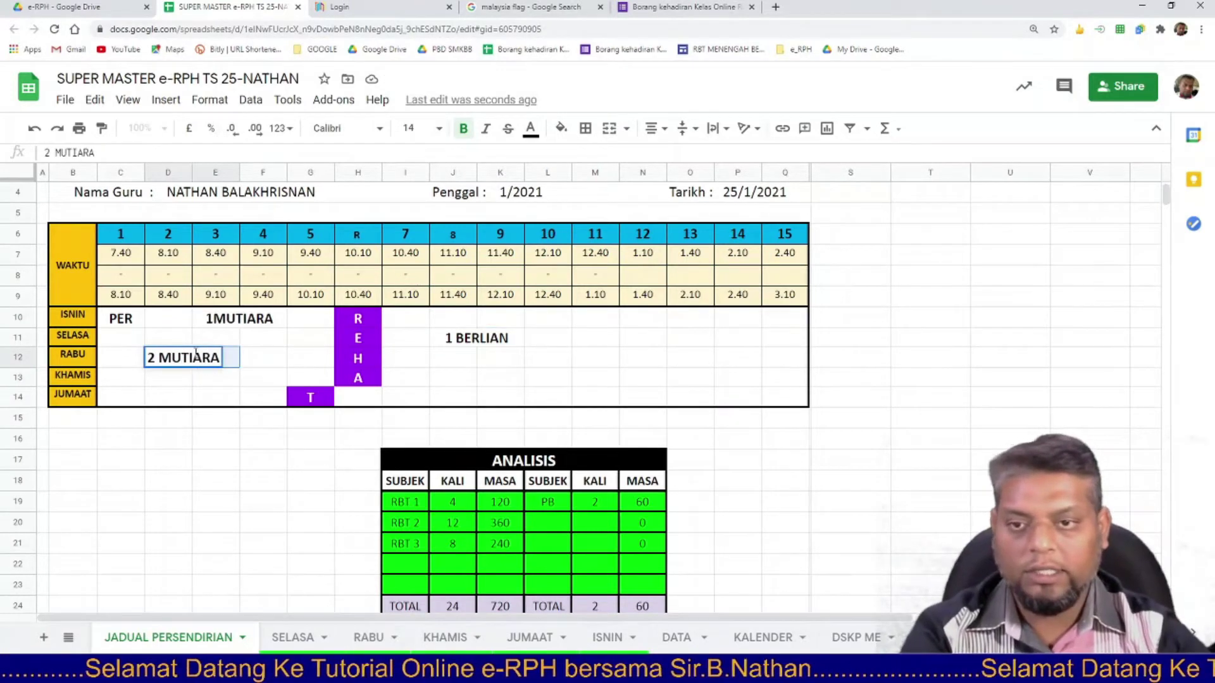
key("Return")
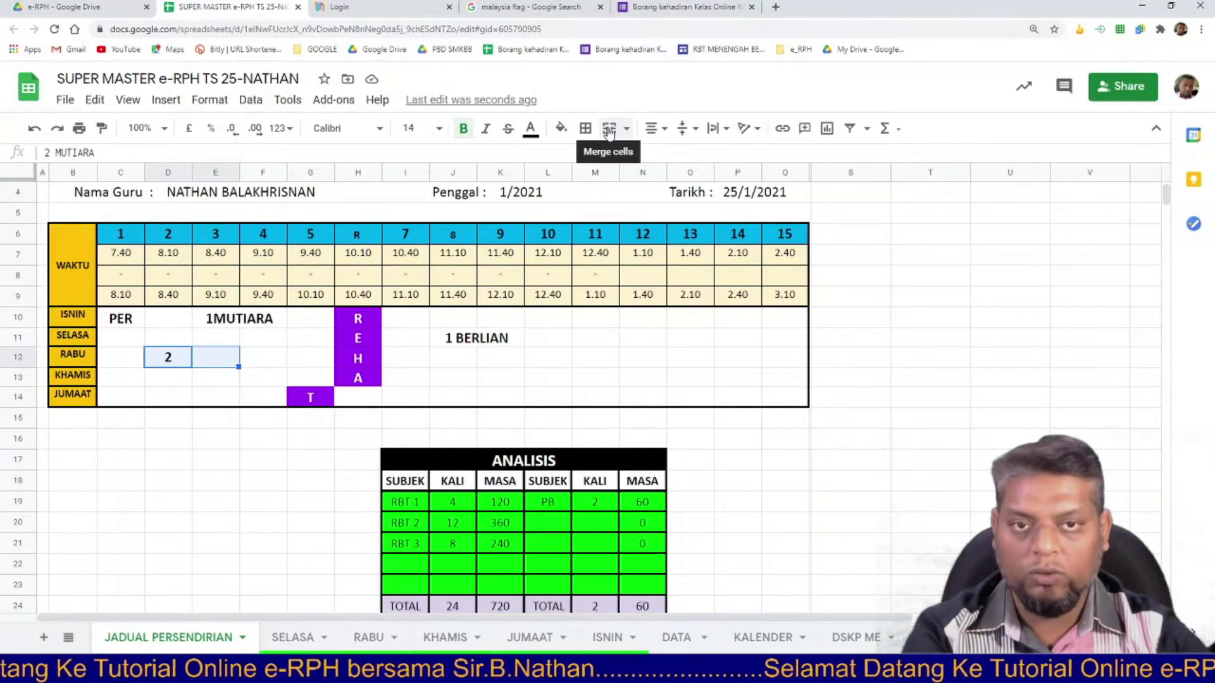
left_click(609, 131)
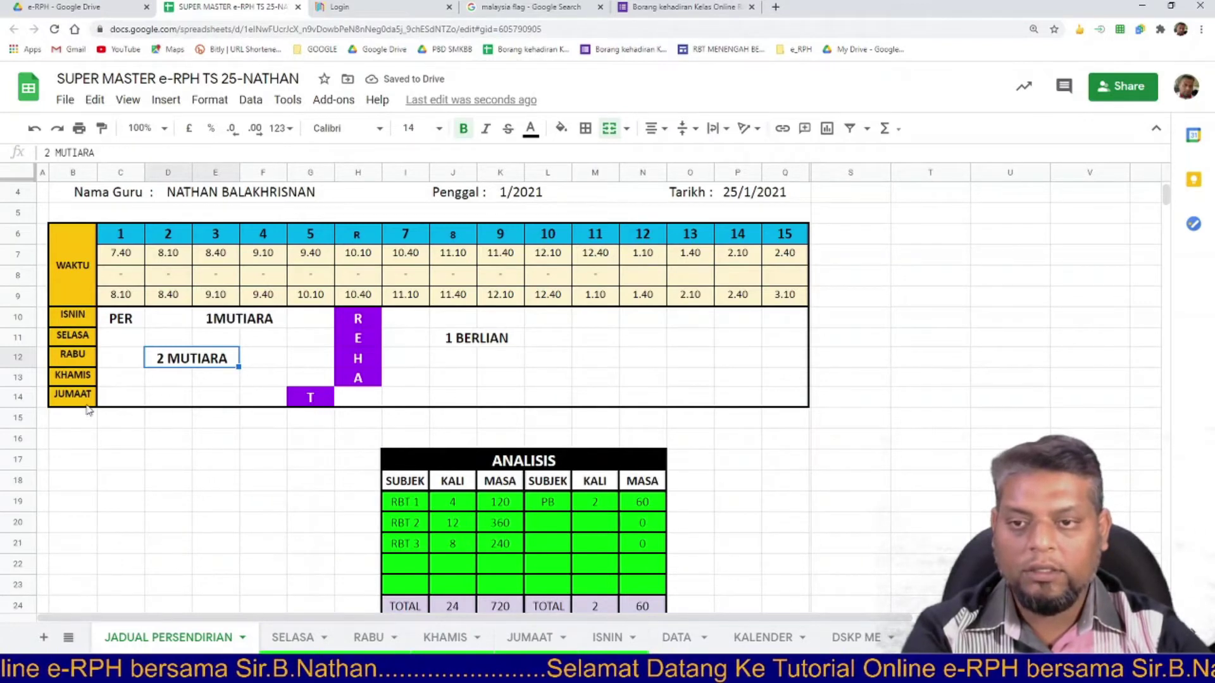
Enter PSV in C14 and merge C14:E14 around it.
left_click(117, 402)
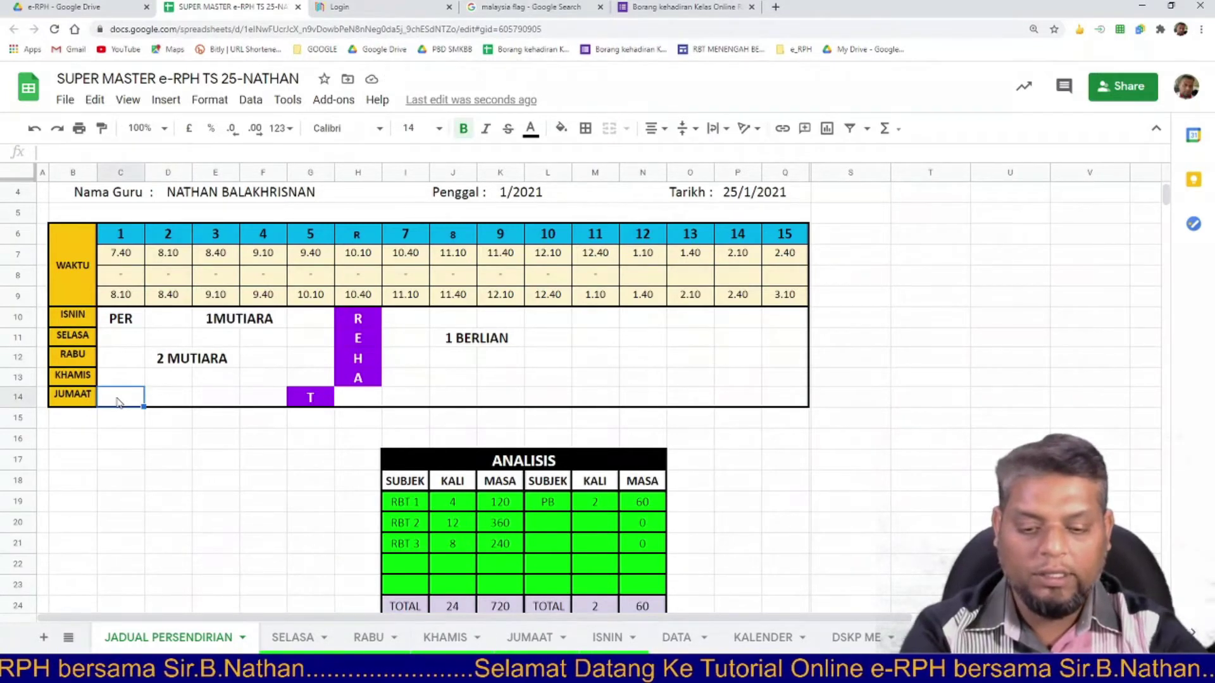
type("PSV")
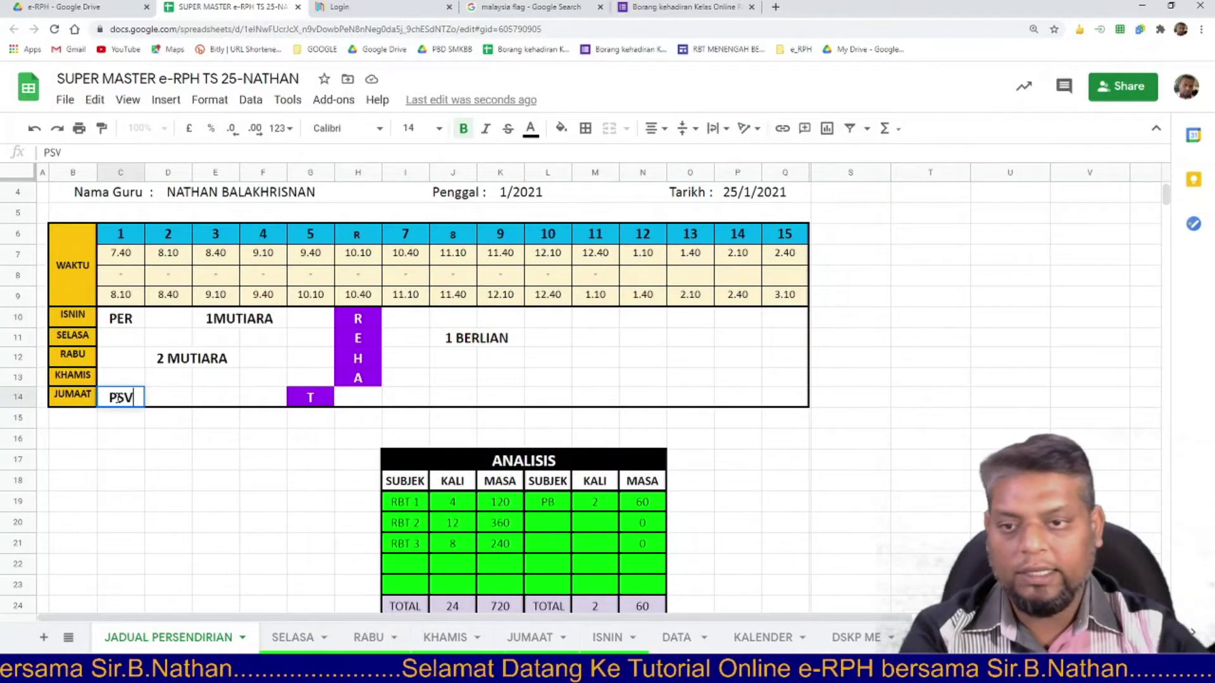
left_click(126, 427)
left_click_drag(133, 400, 217, 406)
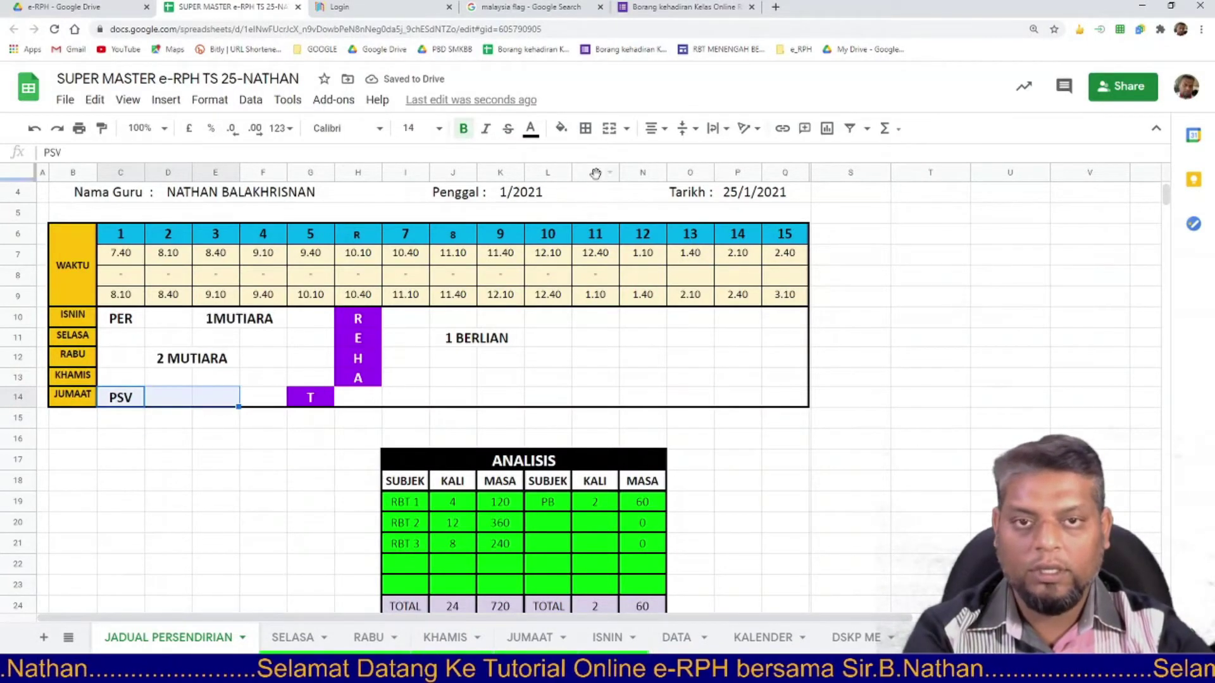
left_click(609, 129)
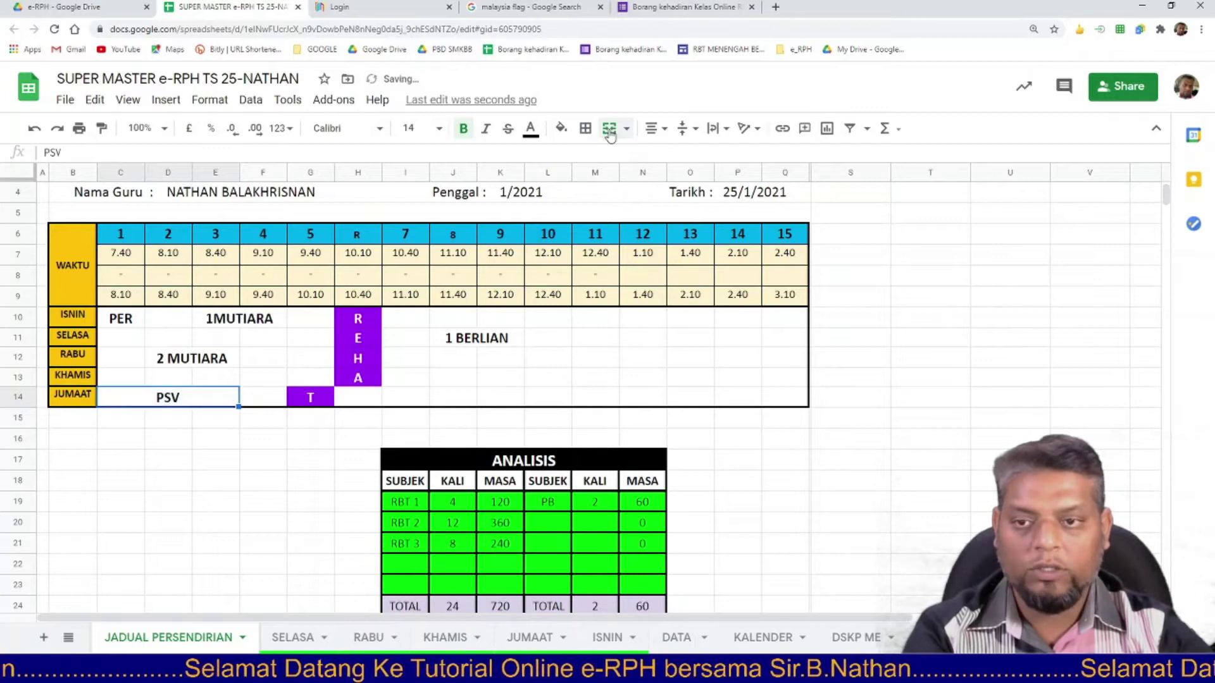
left_click(266, 479)
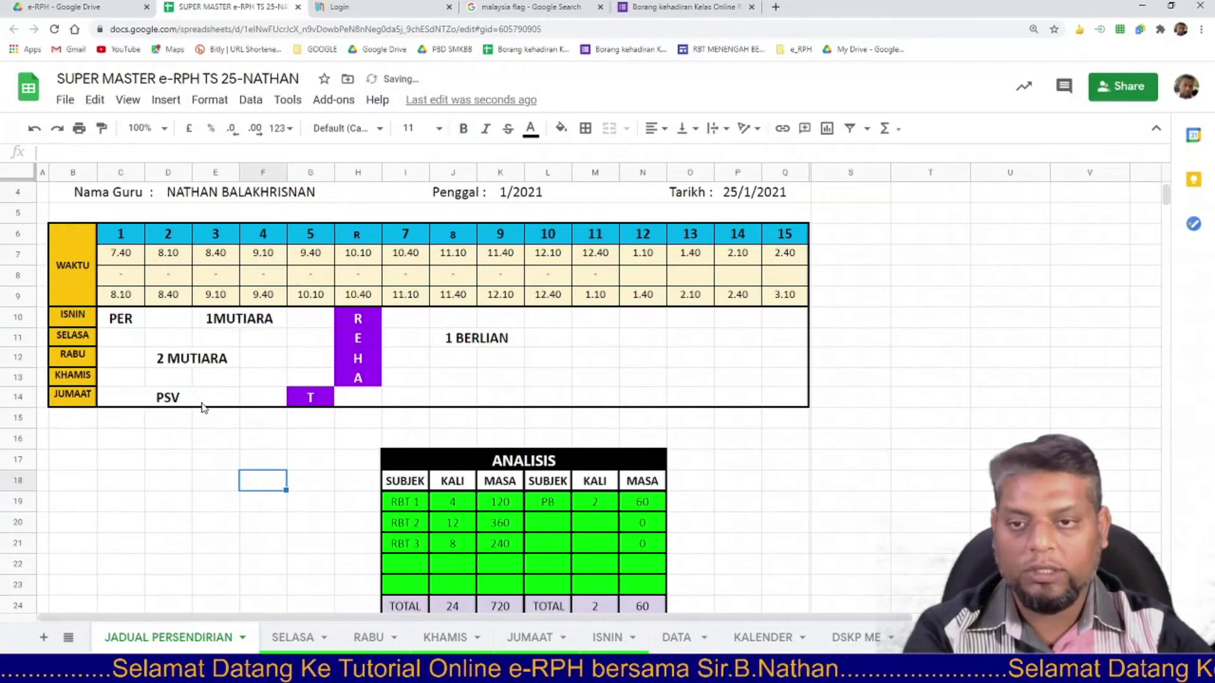
Apply All borders to every cell of the lesson grid C10:Q14.
left_click_drag(125, 318, 784, 401)
left_click(585, 130)
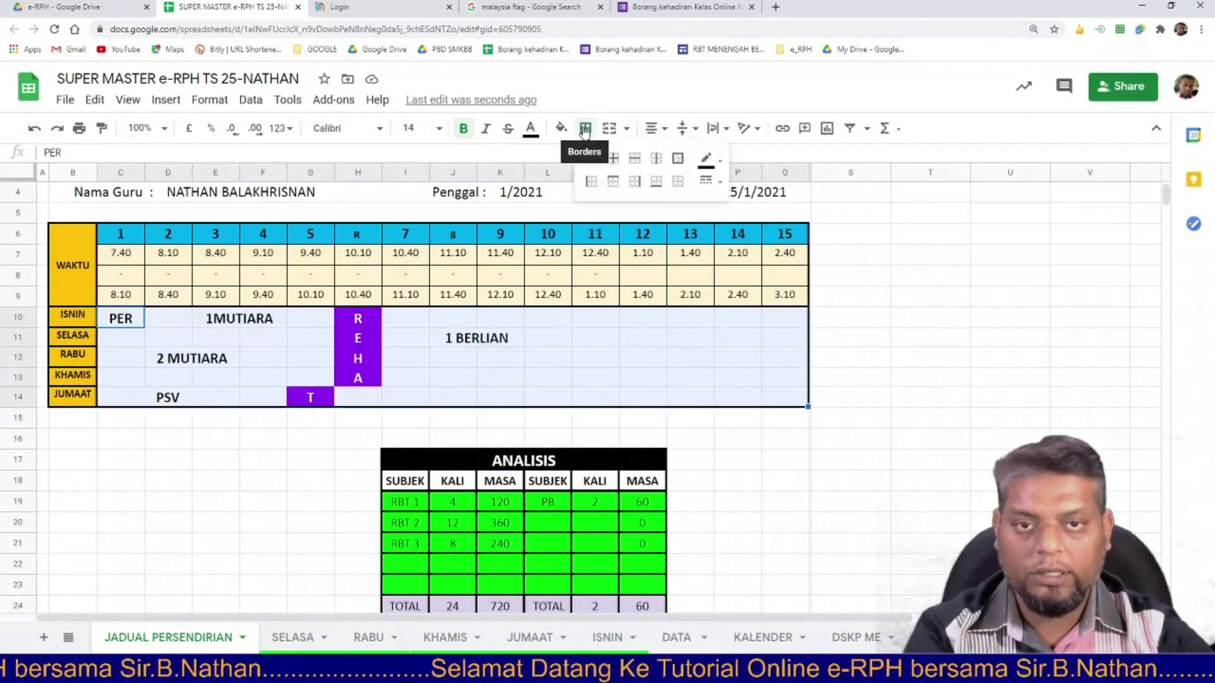
left_click(591, 161)
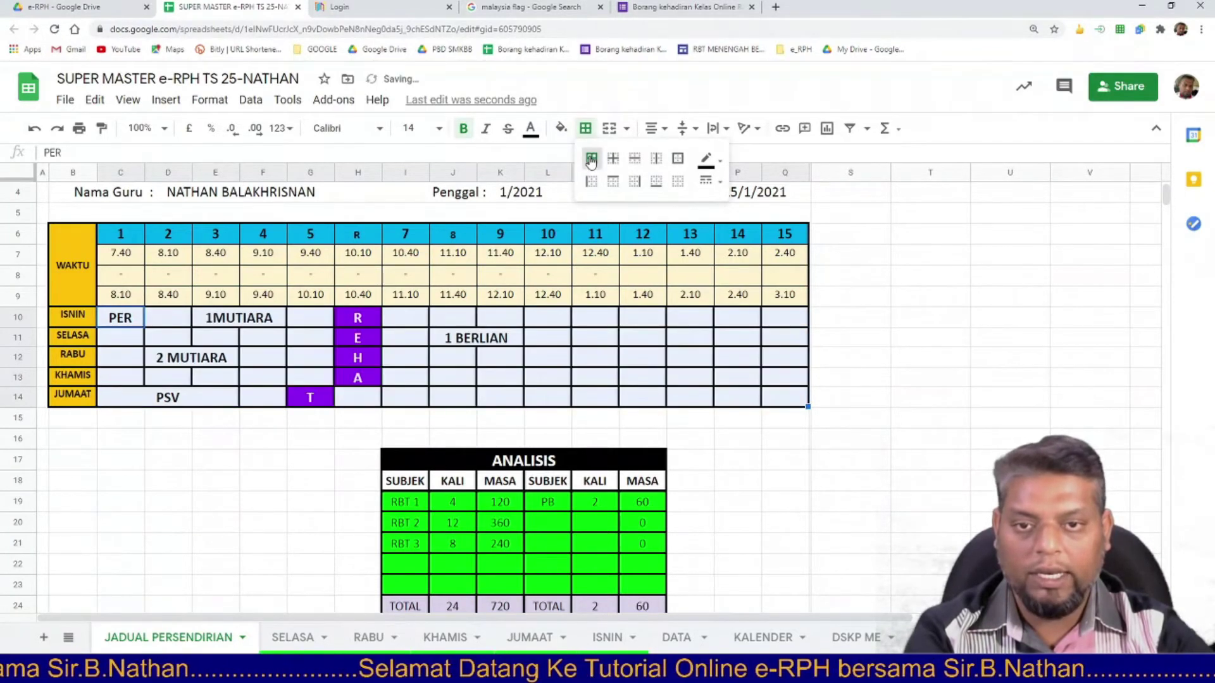
left_click(362, 423)
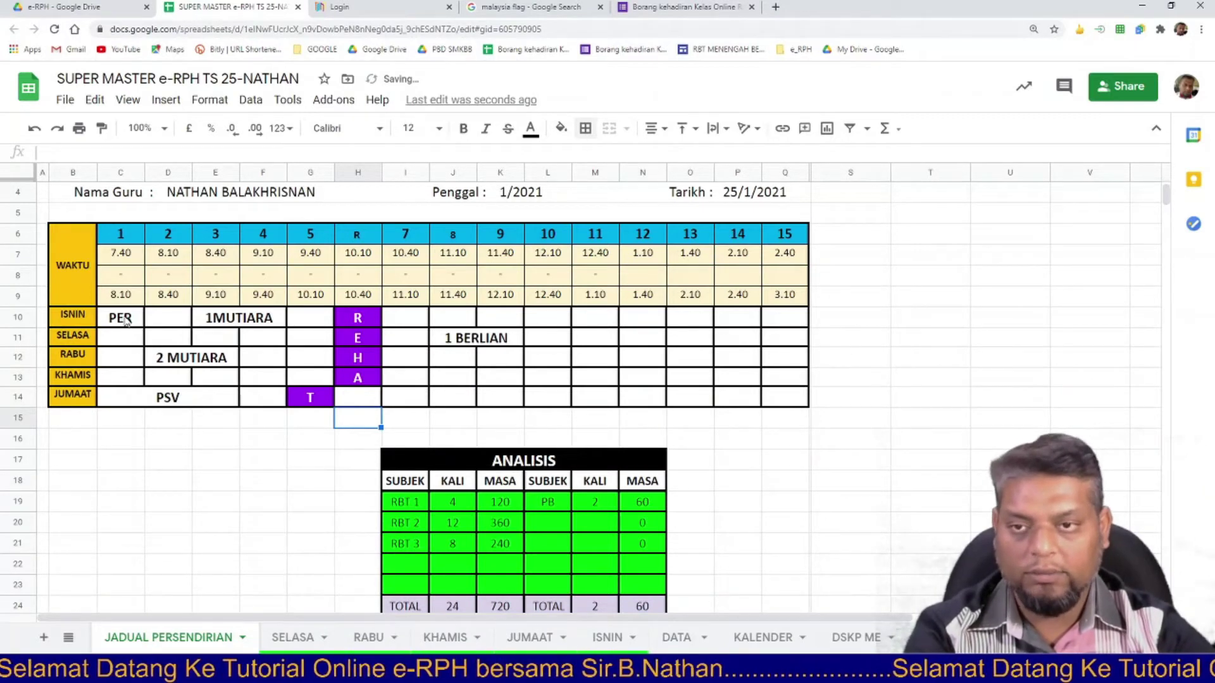
left_click(122, 259)
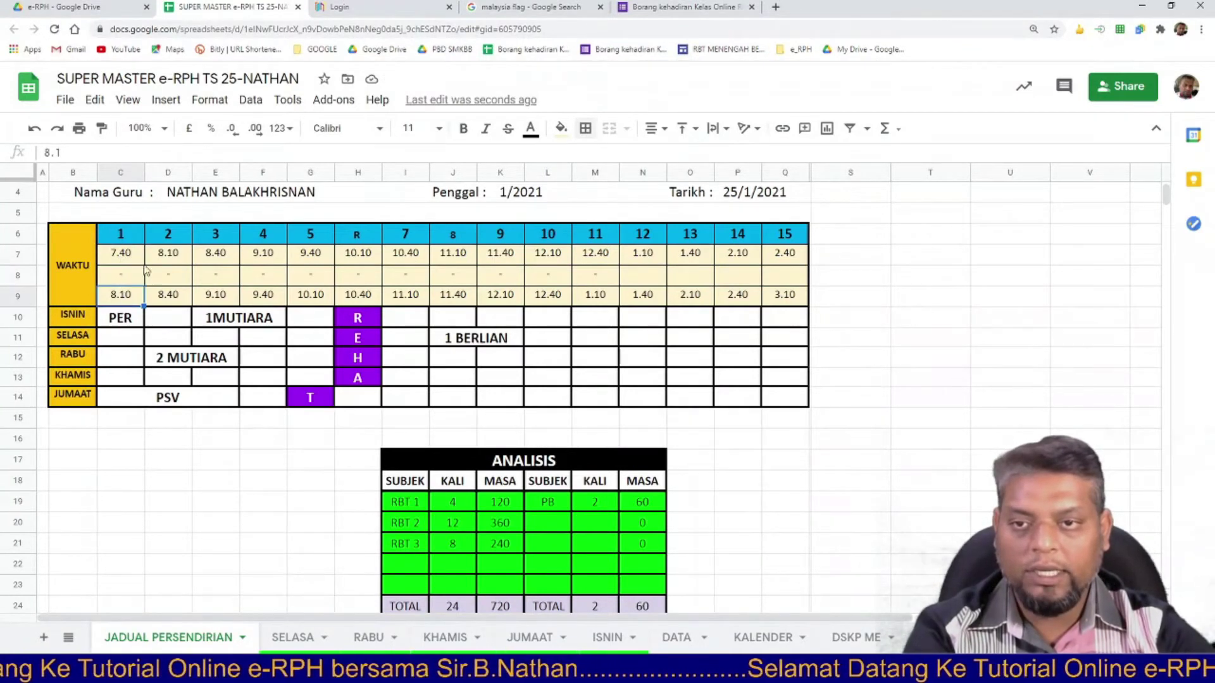
left_click(169, 265)
left_click(176, 295)
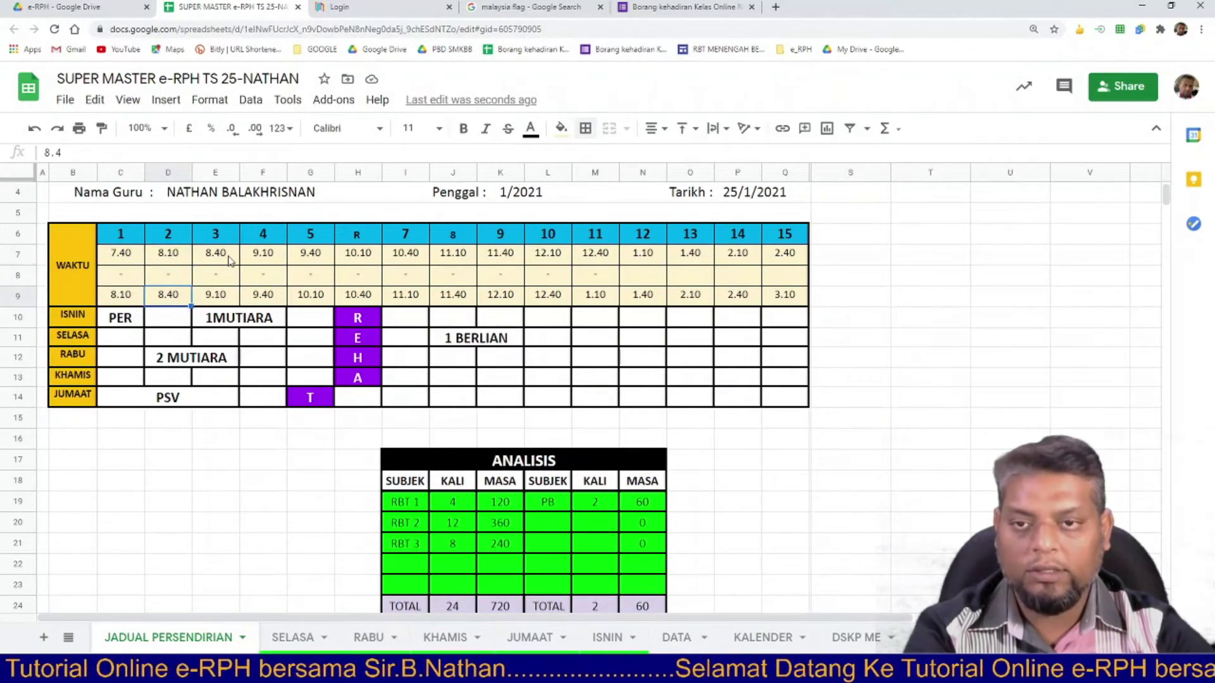
left_click(231, 261)
left_click(228, 295)
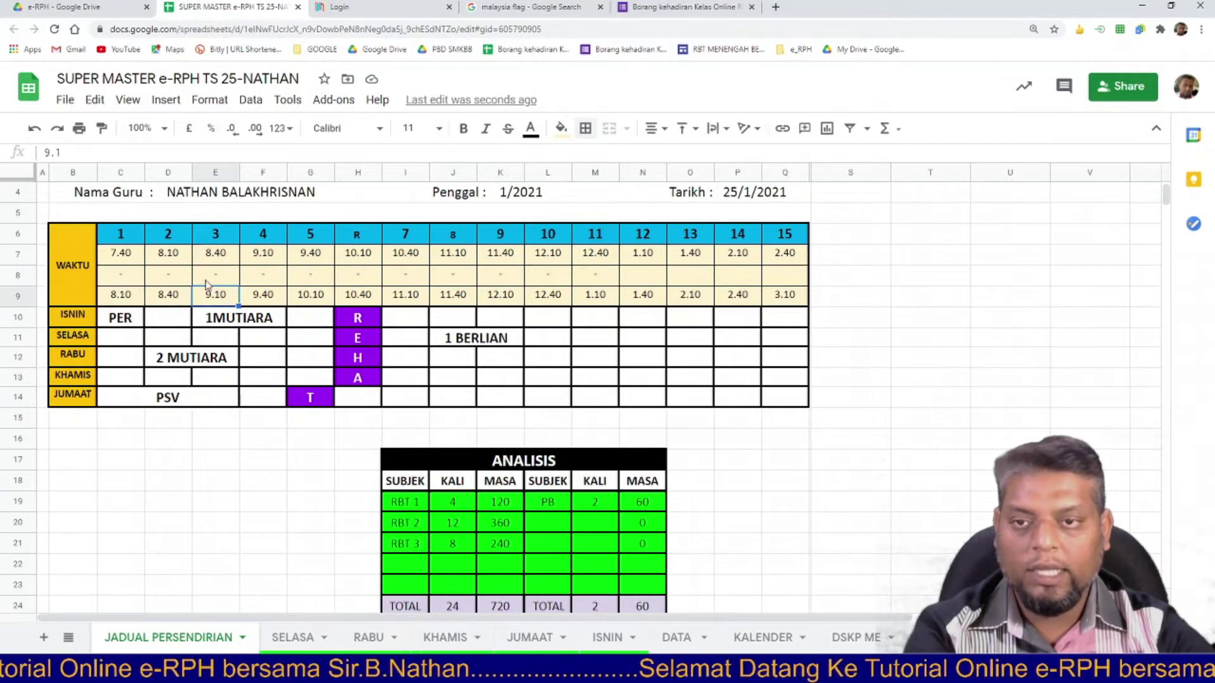
double_click(126, 256)
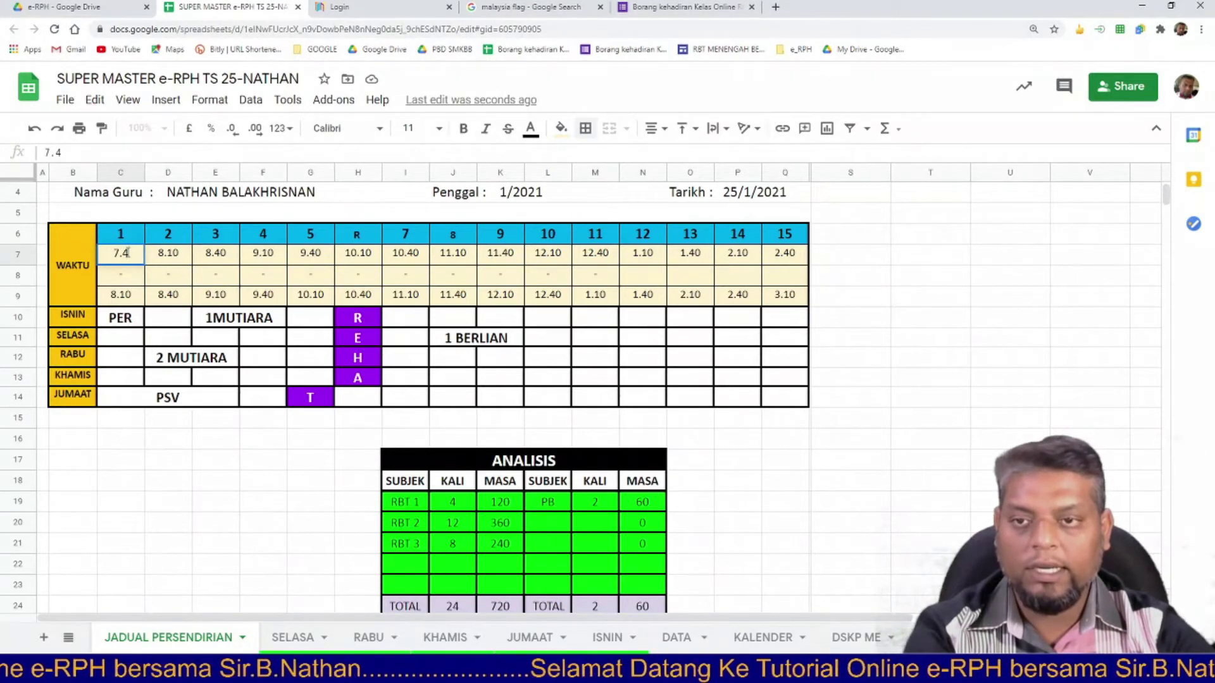
left_click(133, 302)
left_click(173, 303)
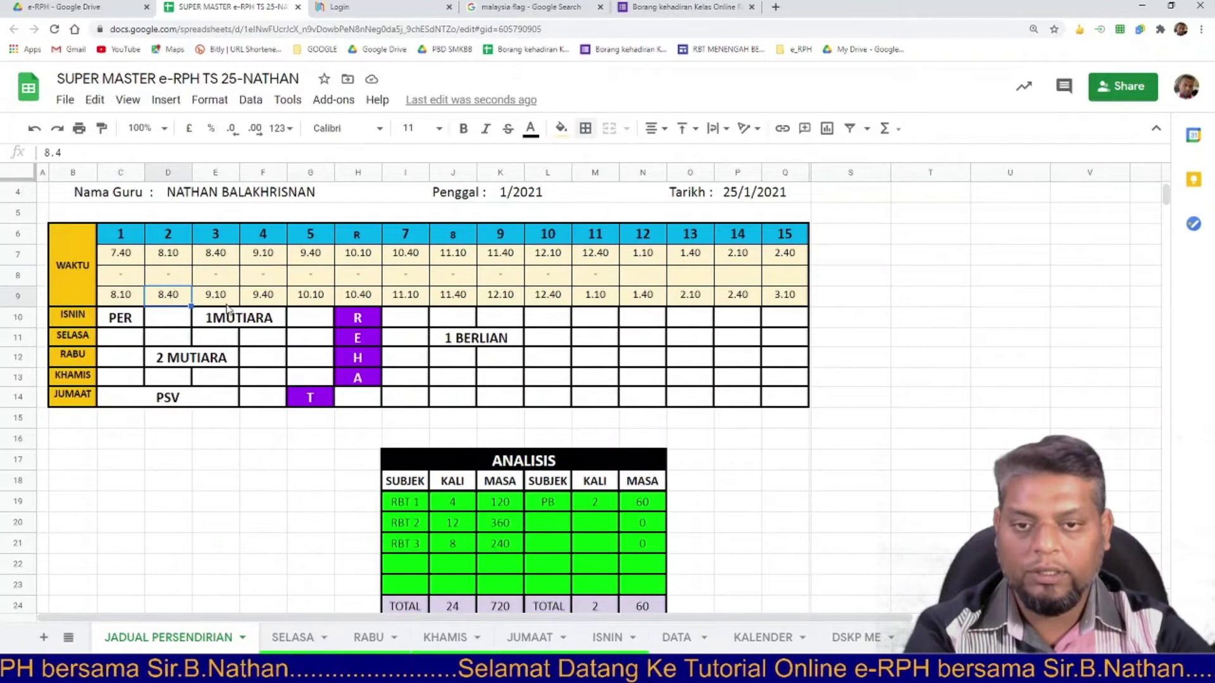
left_click(420, 420)
scroll(418, 427, "down", 1)
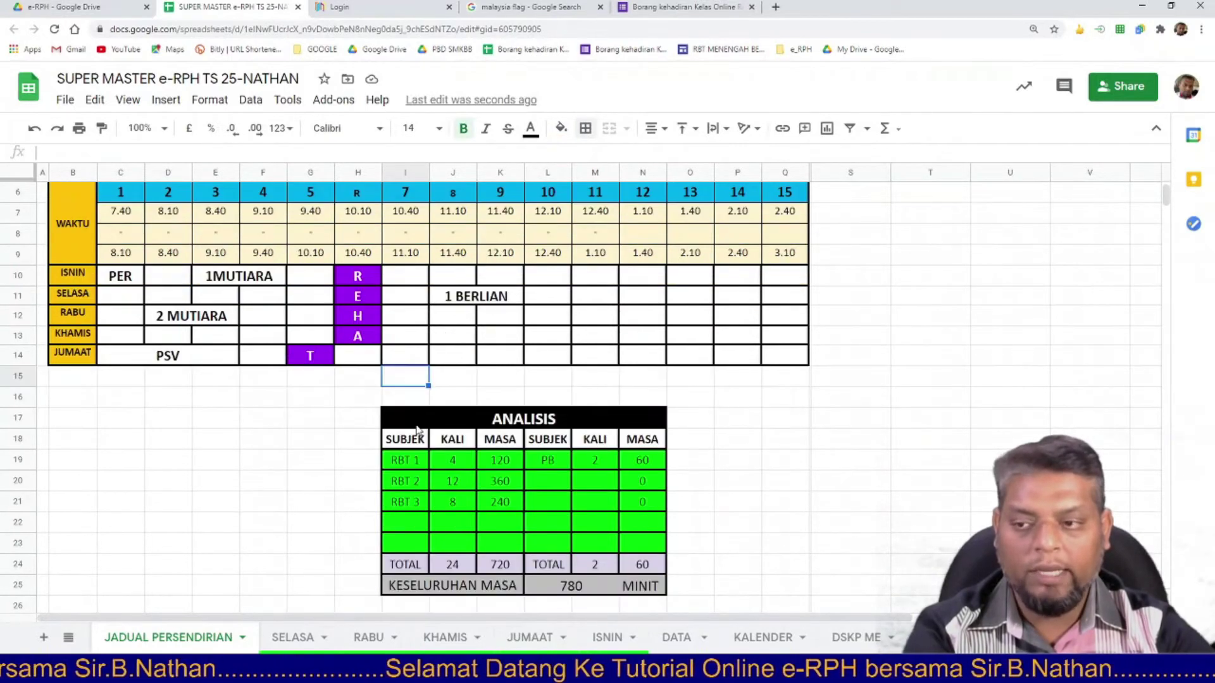
scroll(417, 430, "down", 2)
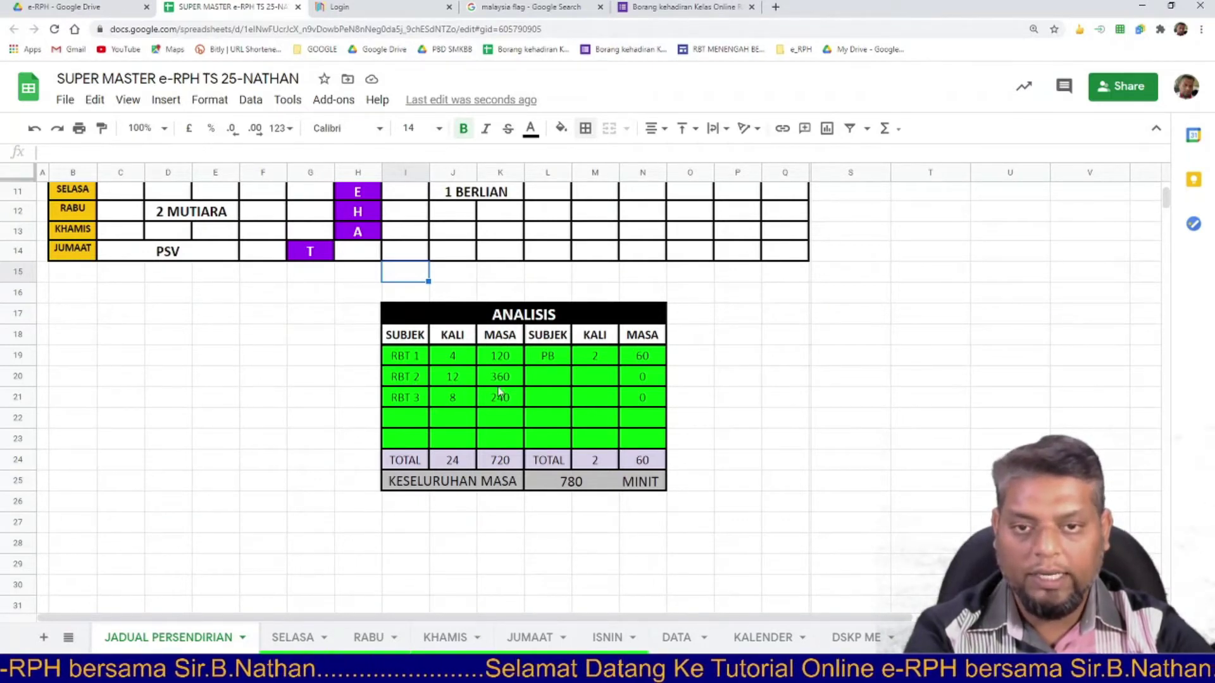
Inspect the SUM formulas behind the ANALISIS KALI, MASA and 780 overall totals.
left_click(423, 465)
left_click_drag(440, 466, 639, 468)
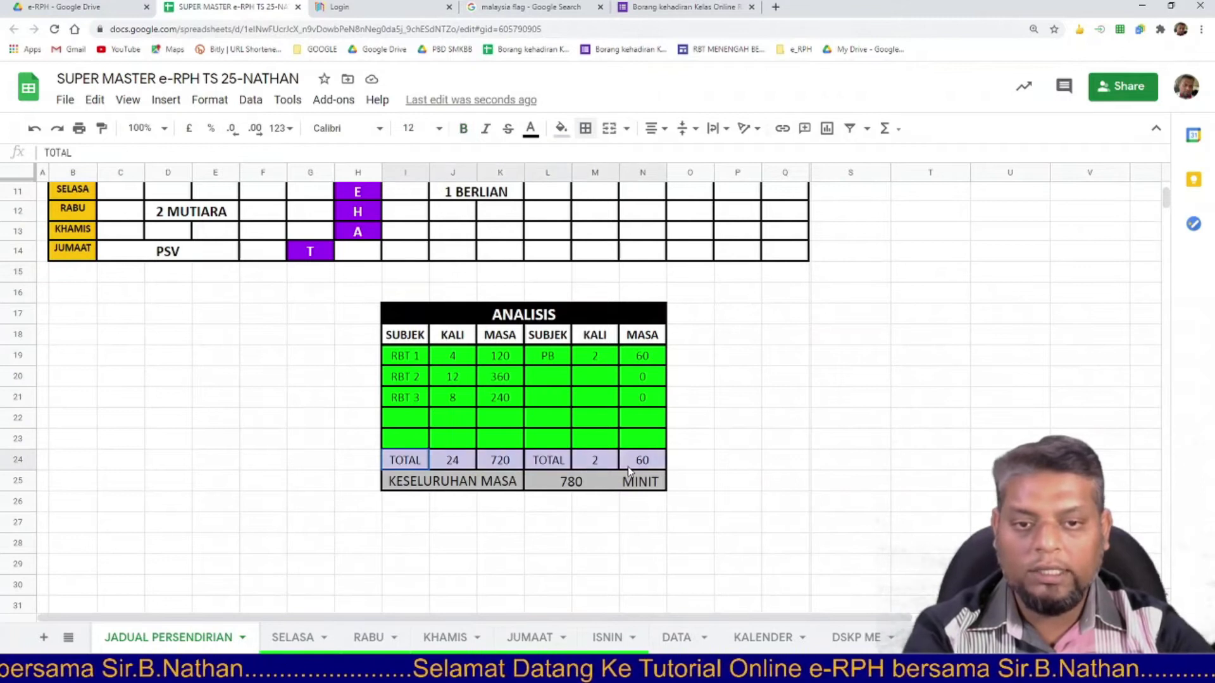
left_click(571, 481)
left_click(505, 467)
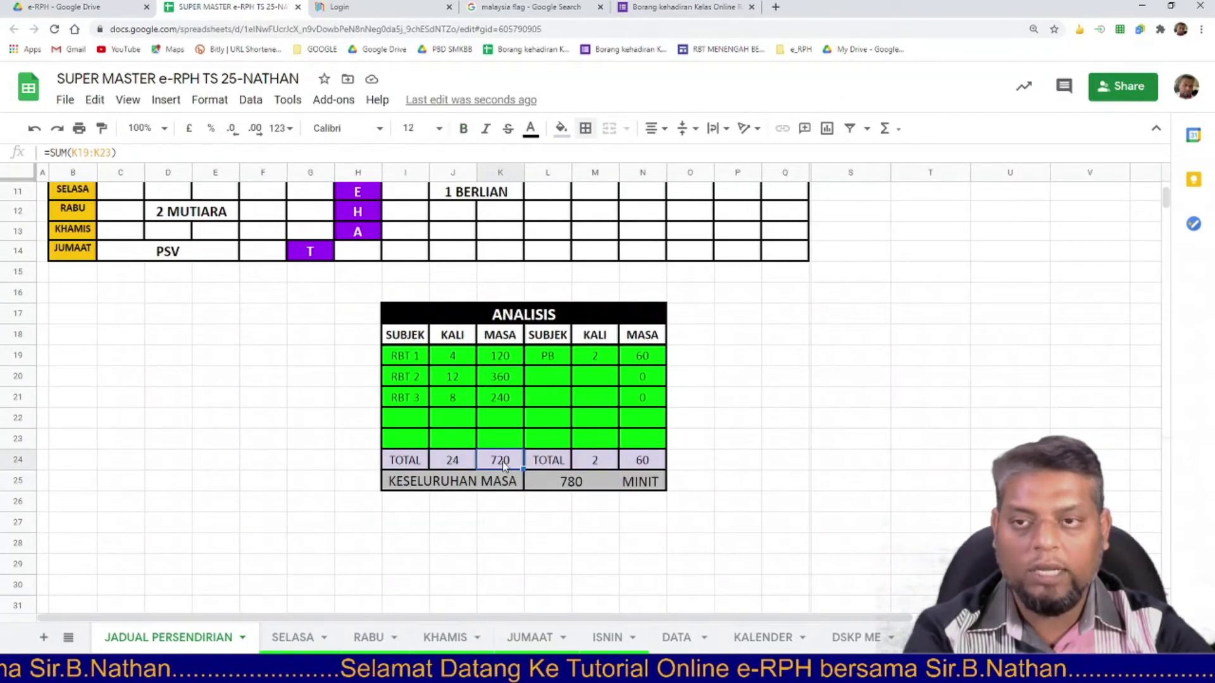
left_click(640, 462)
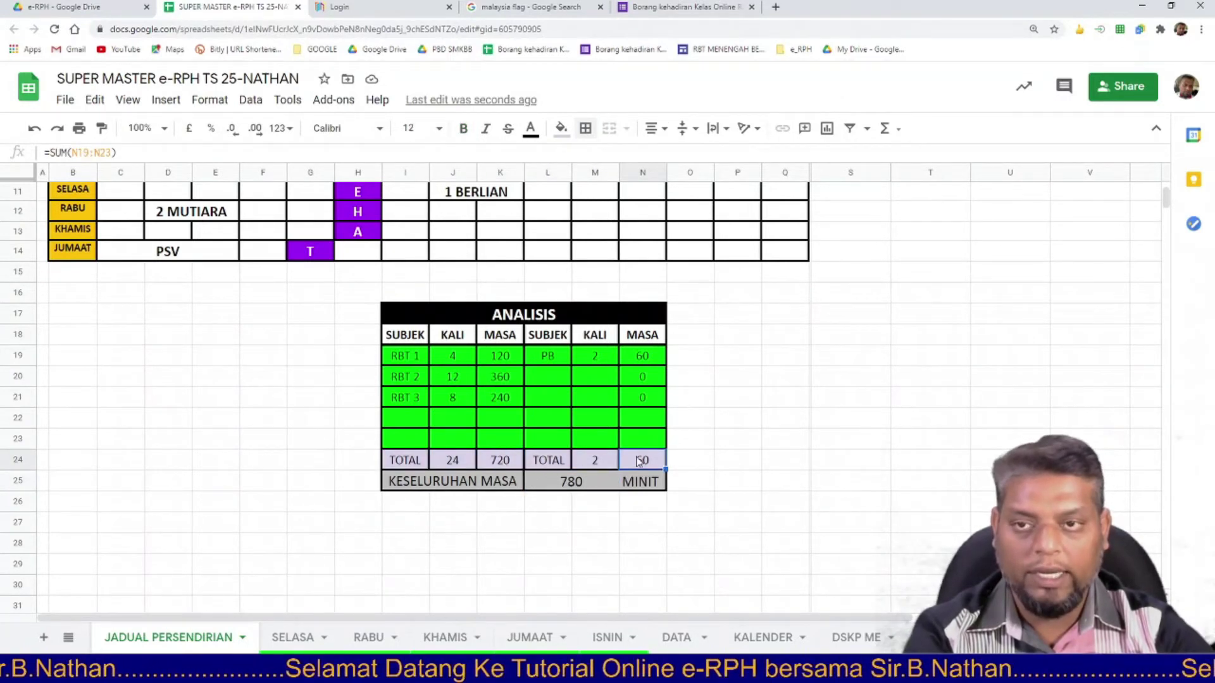
left_click(511, 465)
left_click(503, 482)
left_click(499, 465)
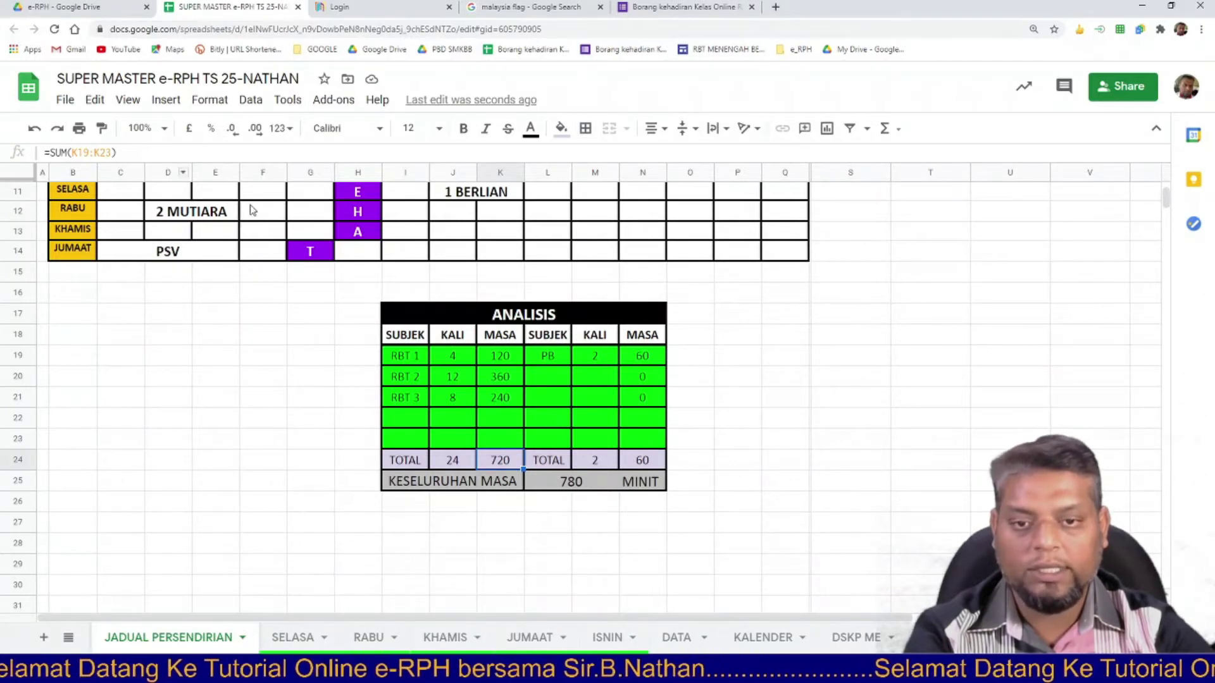
left_click(464, 466)
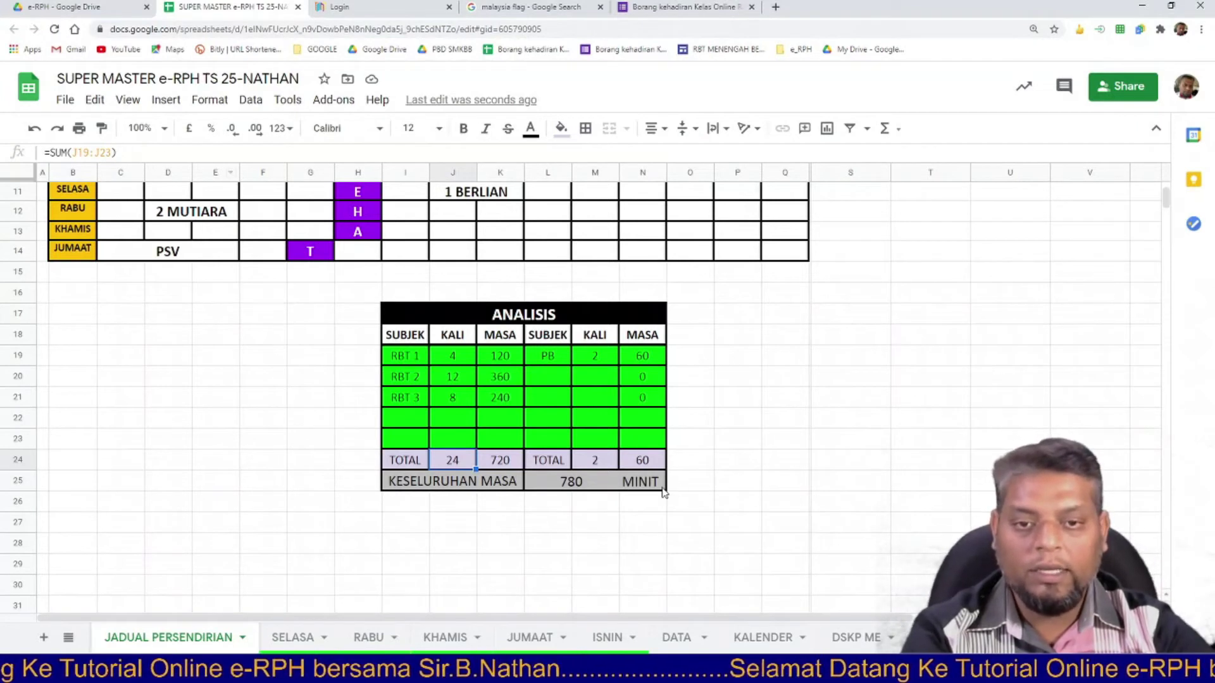
Scroll through the completed TS 25 timetable and glance at the Data menu.
scroll(246, 478, "up", 4)
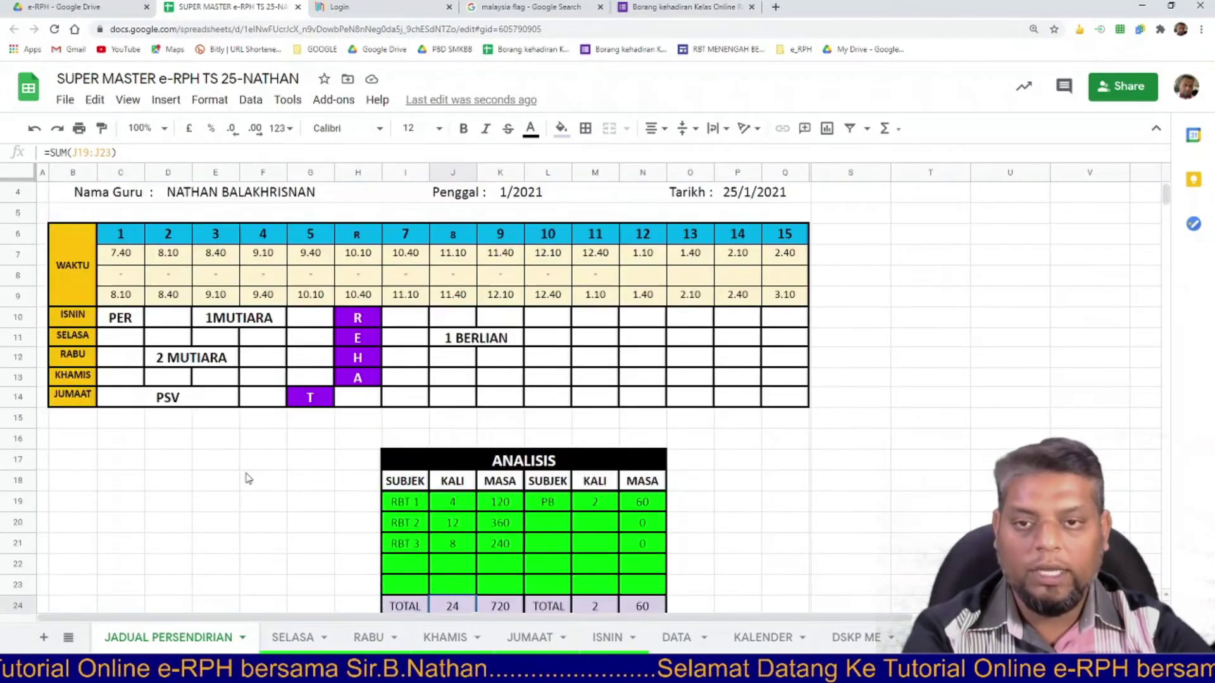
scroll(247, 479, "down", 1)
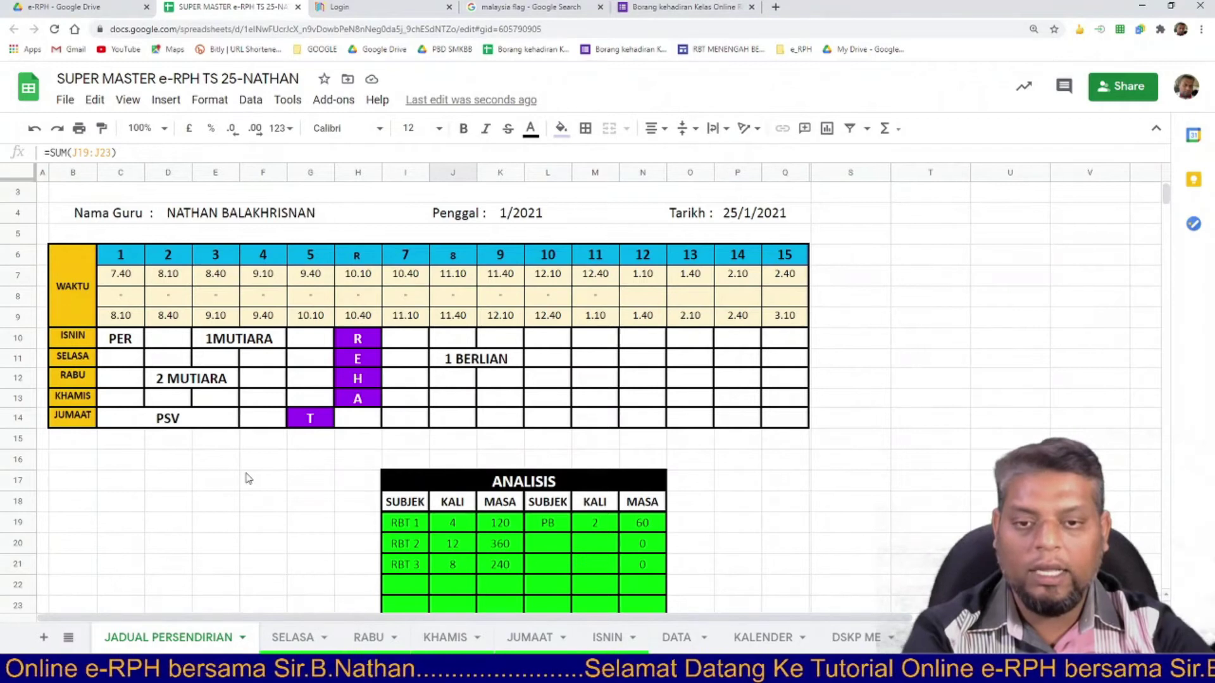
scroll(248, 479, "down", 1)
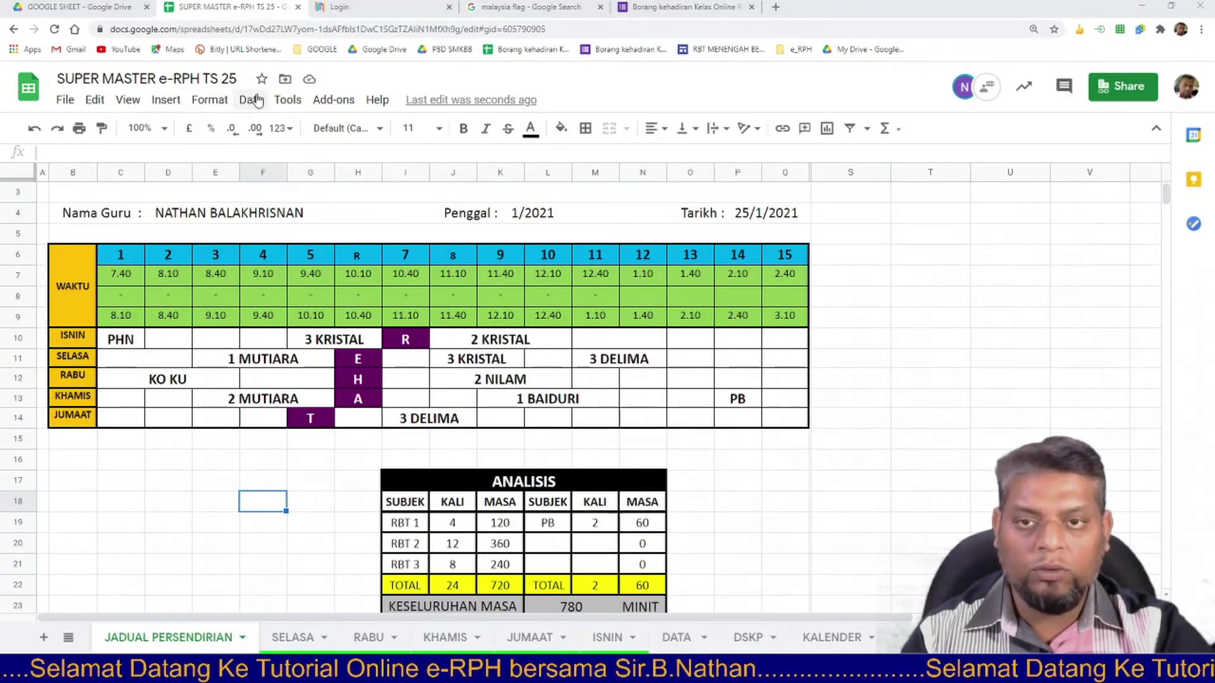
left_click(257, 100)
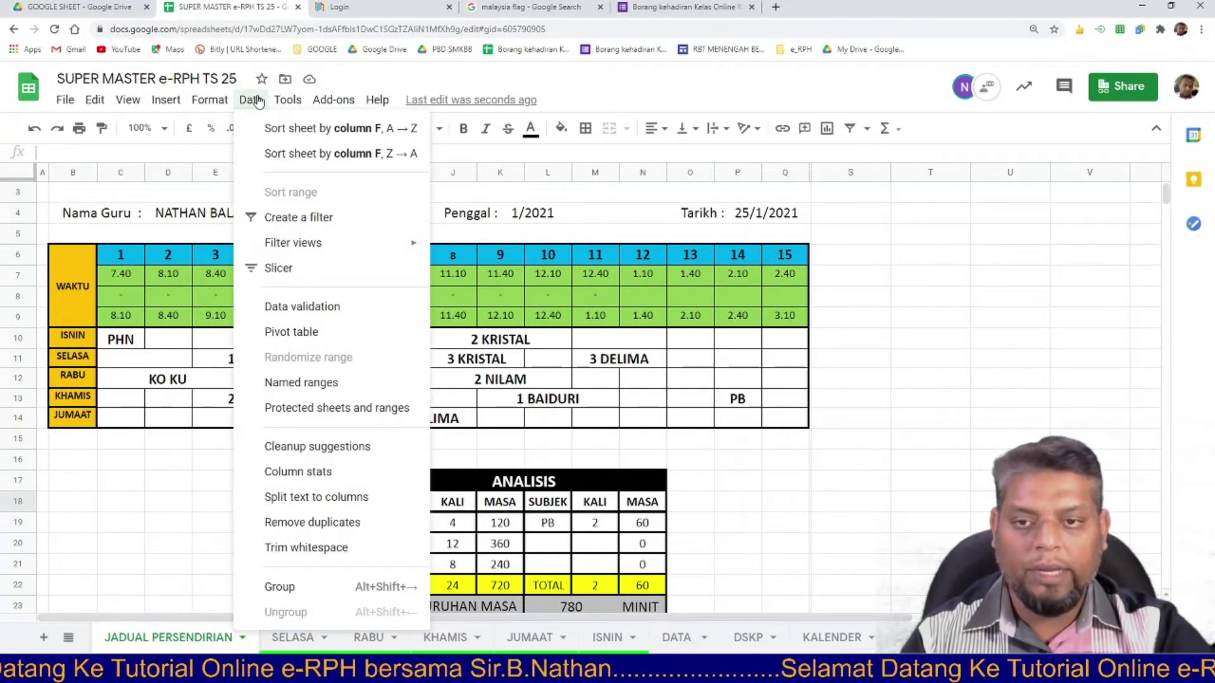
left_click(257, 100)
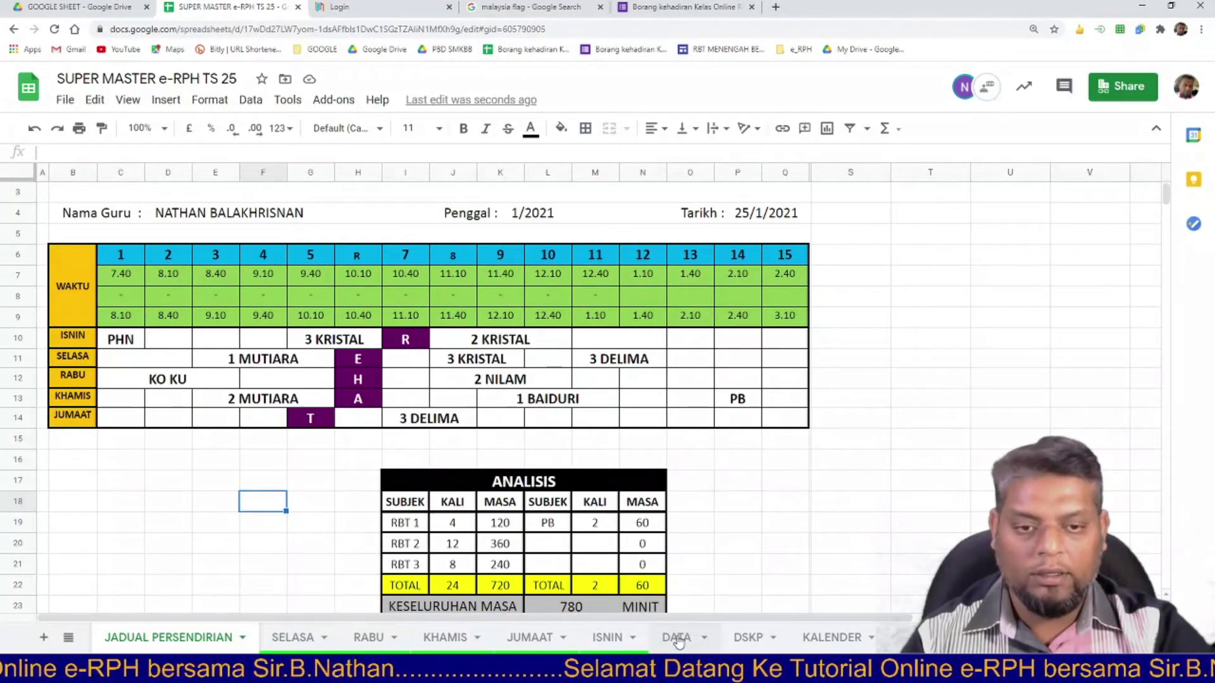
Switch to the DATA sheet and scroll through its class, subject and WAKTU 1–15 lists.
left_click(678, 640)
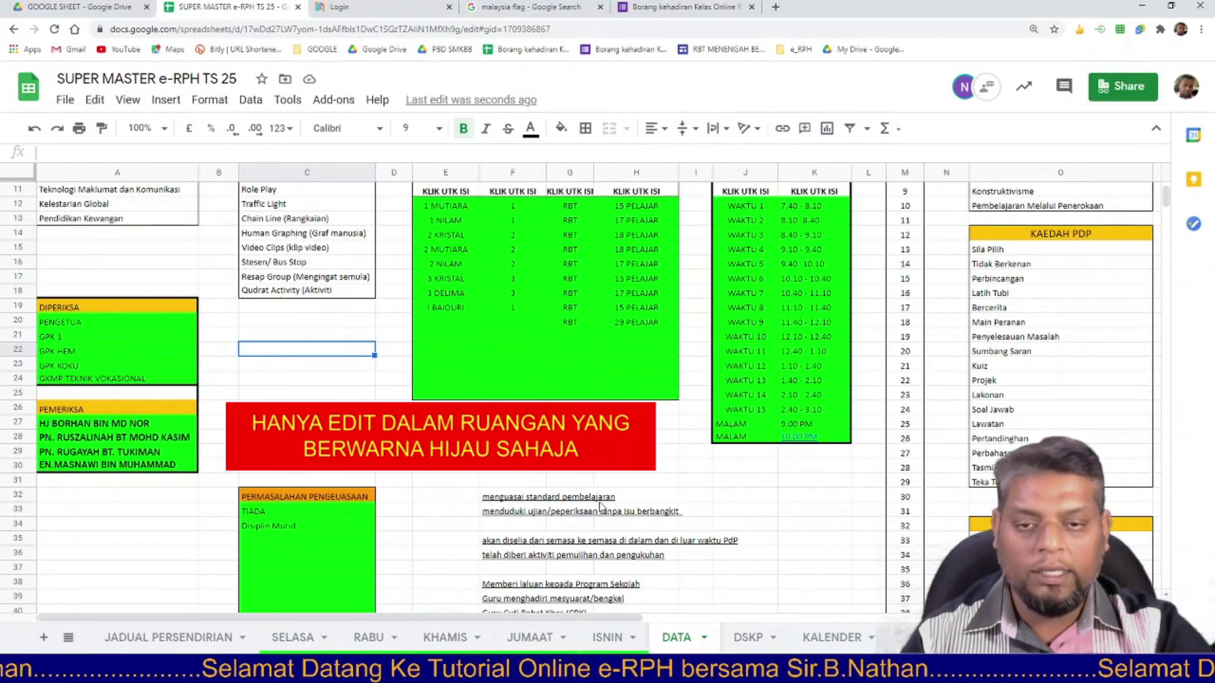
scroll(600, 507, "up", 2)
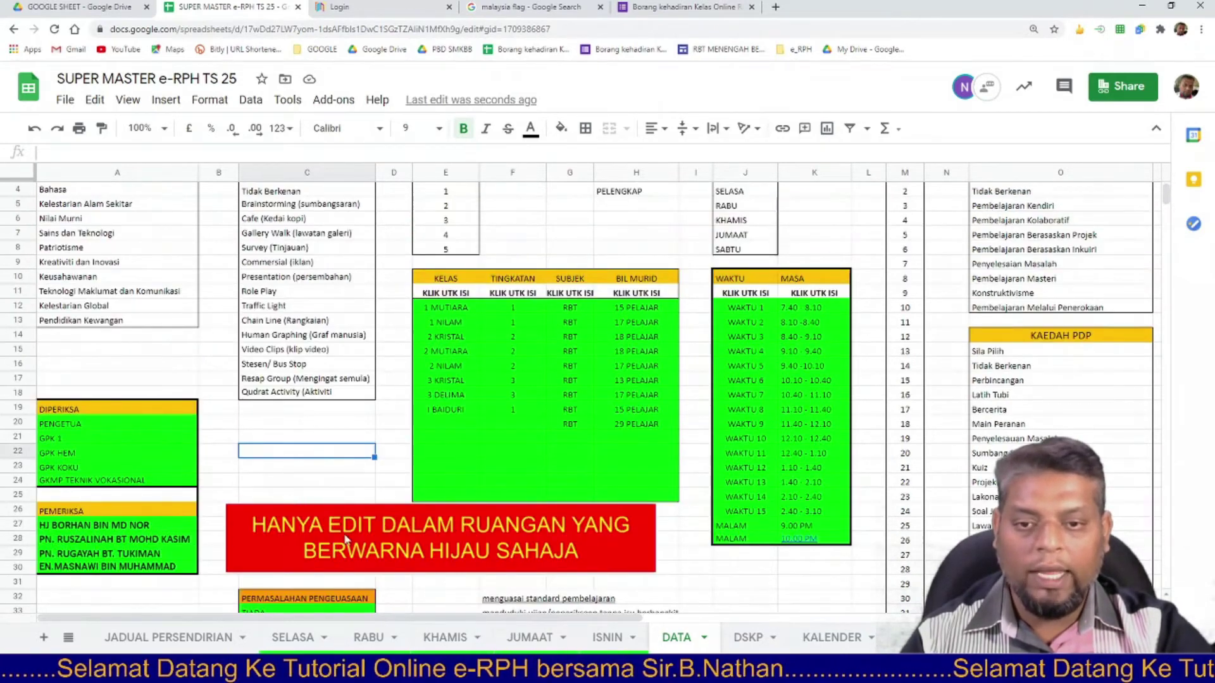
scroll(365, 541, "down", 2)
scroll(365, 540, "up", 2)
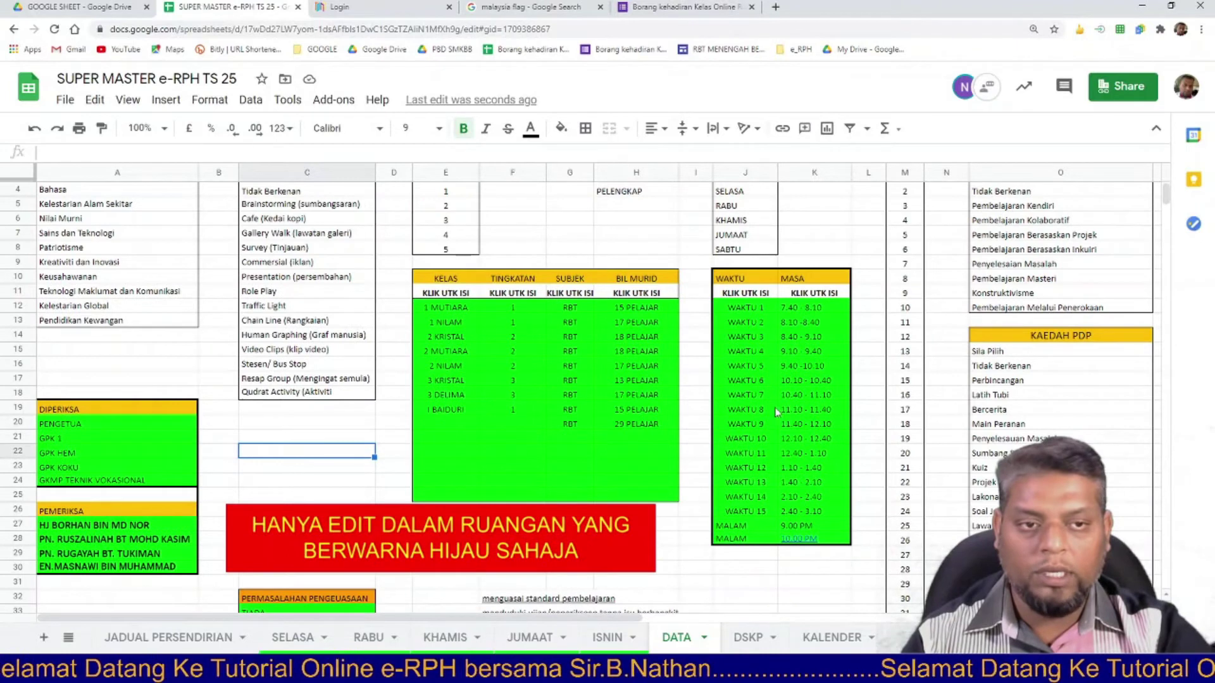
scroll(765, 495, "up", 1)
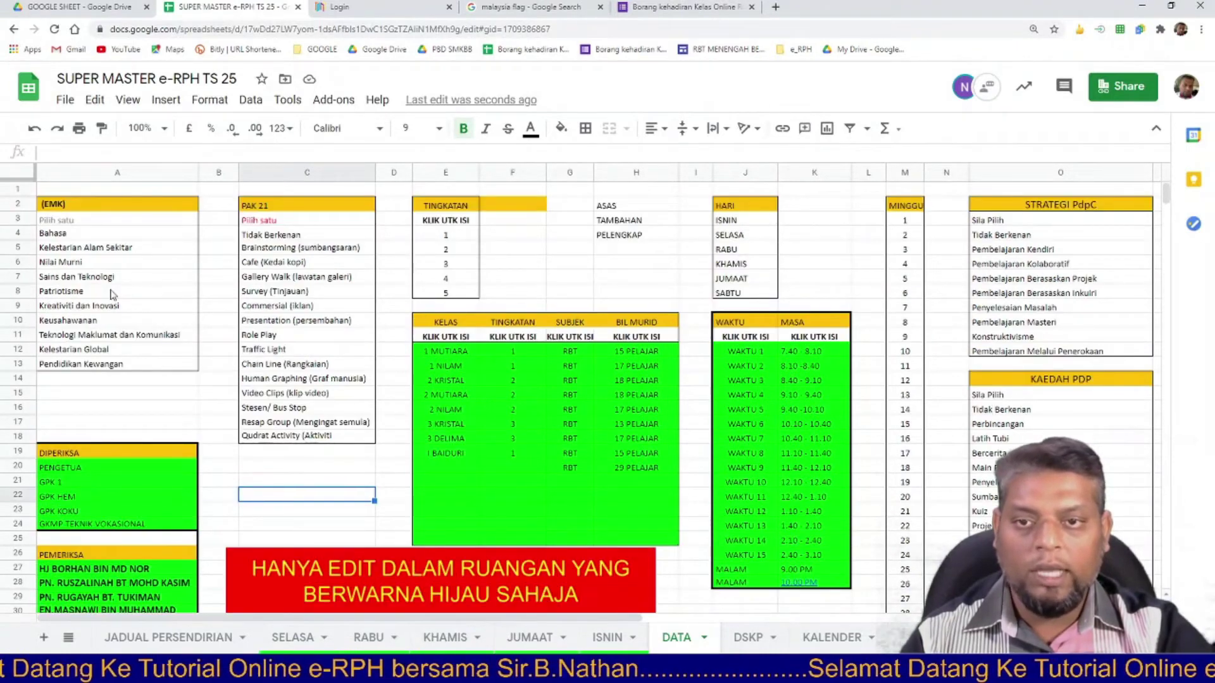
scroll(978, 408, "down", 5)
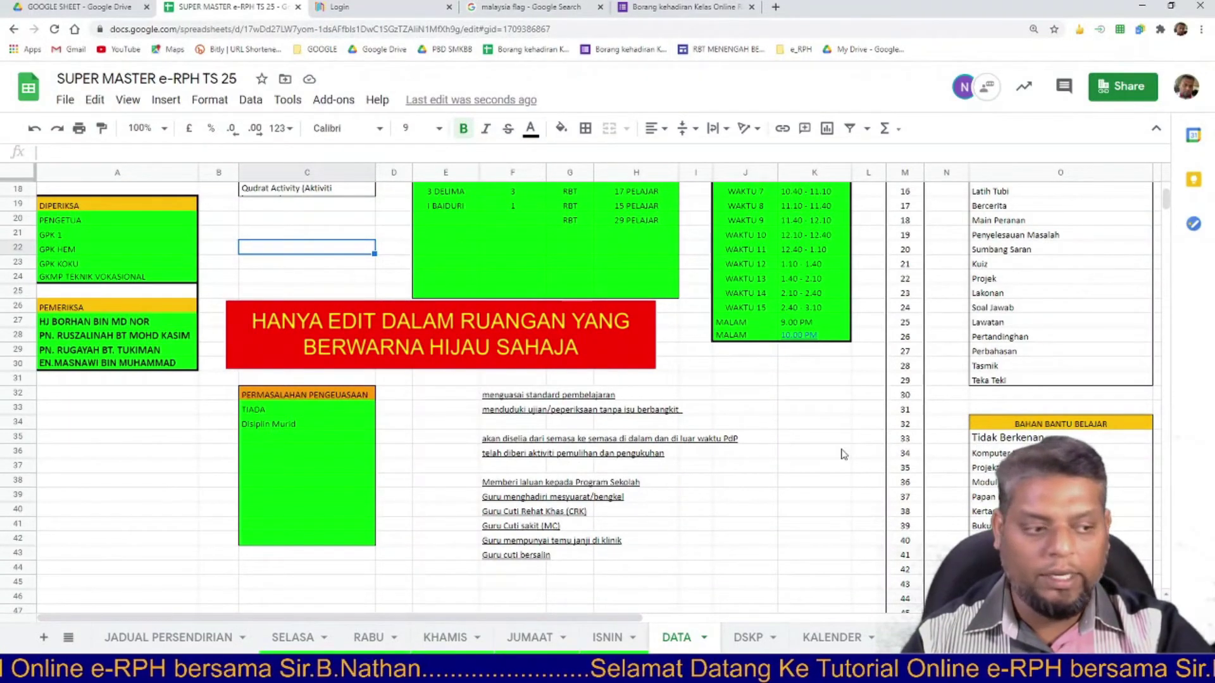
scroll(844, 443, "up", 5)
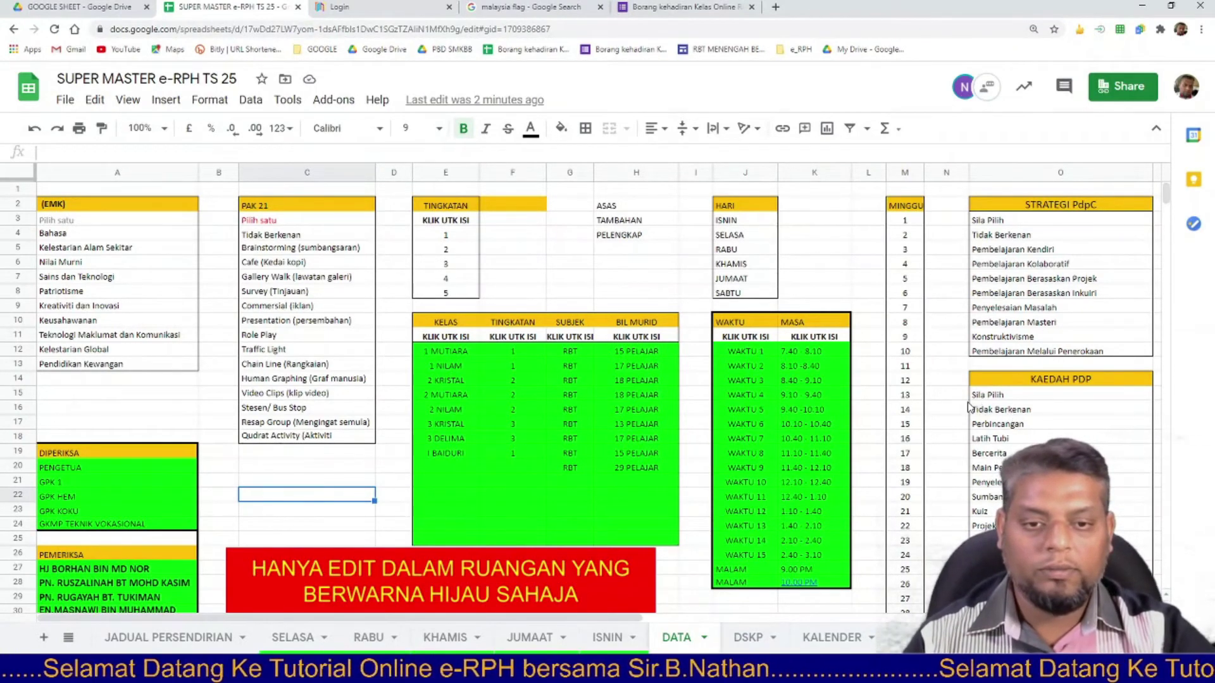
scroll(435, 435, "down", 1)
scroll(435, 435, "up", 1)
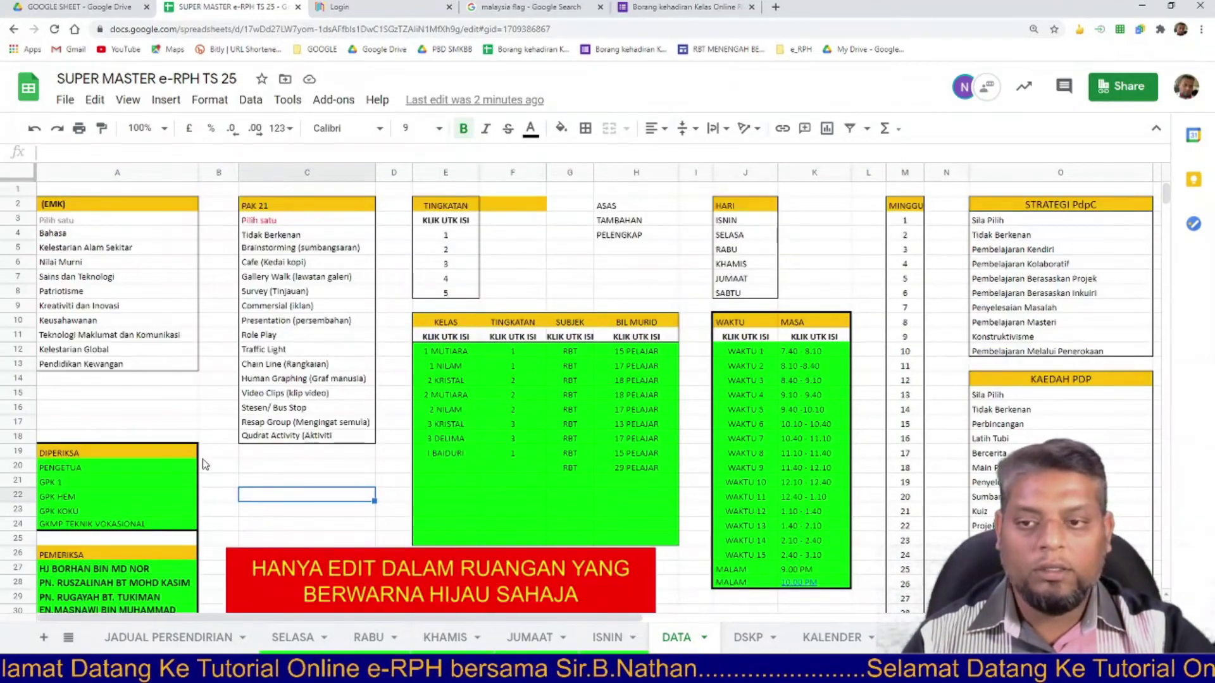
scroll(158, 470, "down", 1)
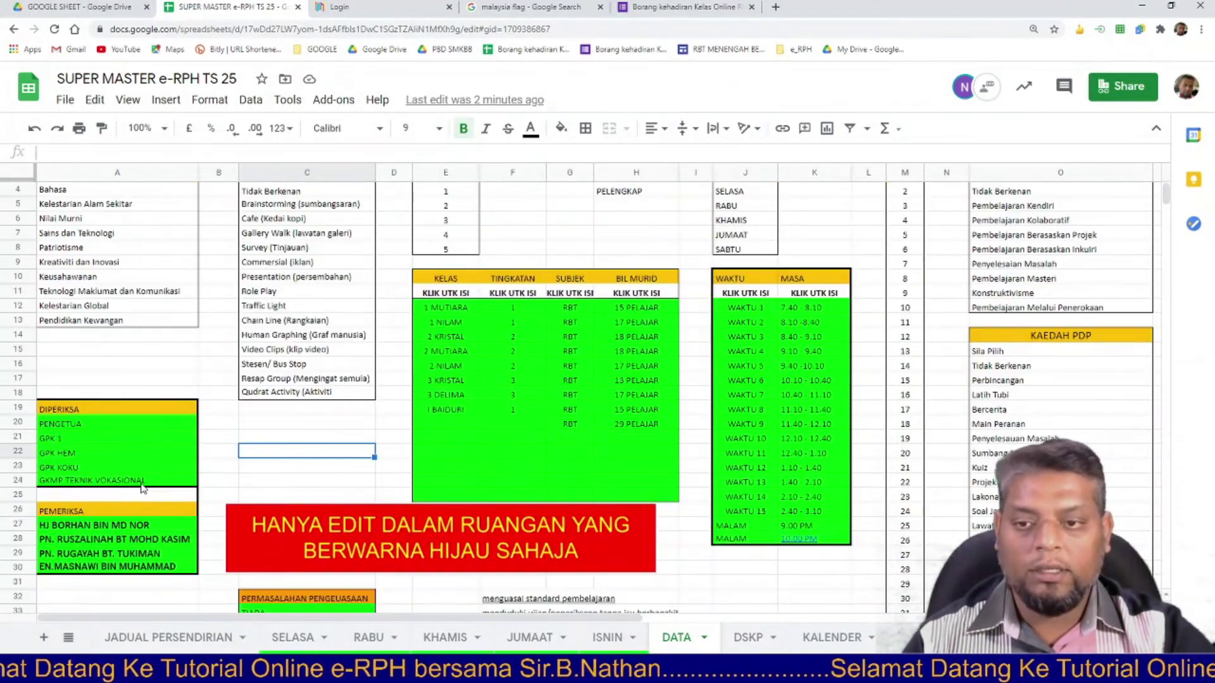
Review the PEMERIKSA examiner entries and the DIPERIKSA list.
left_click(120, 527)
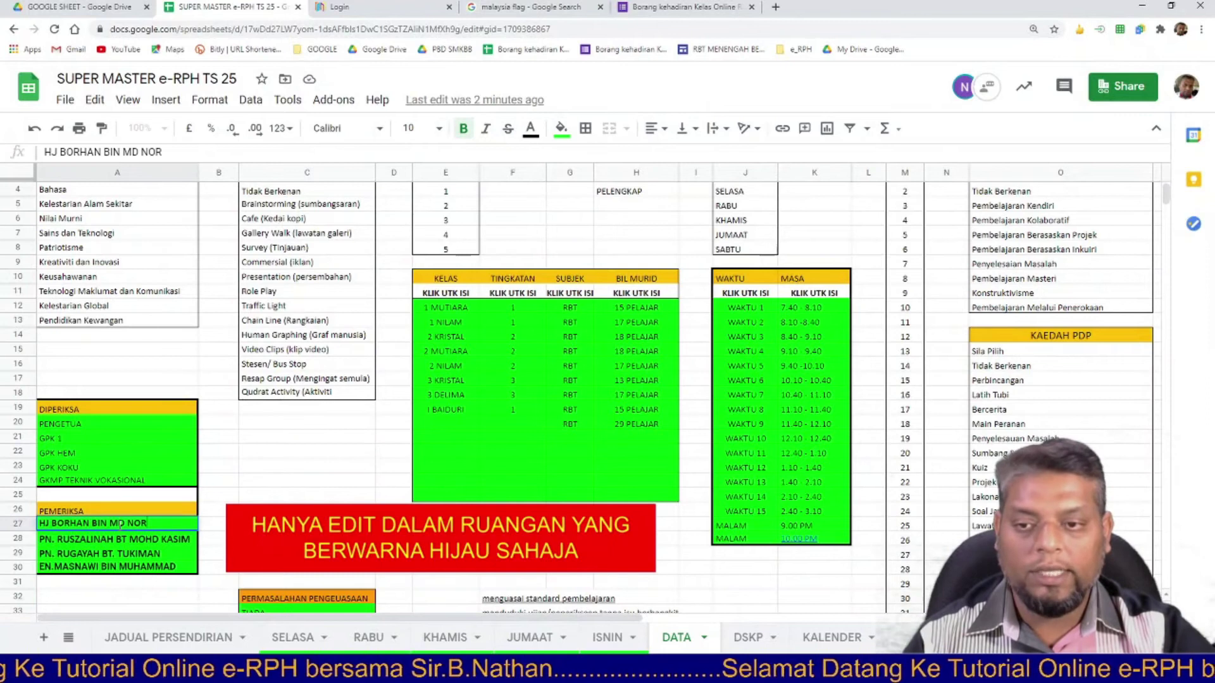
left_click(117, 538)
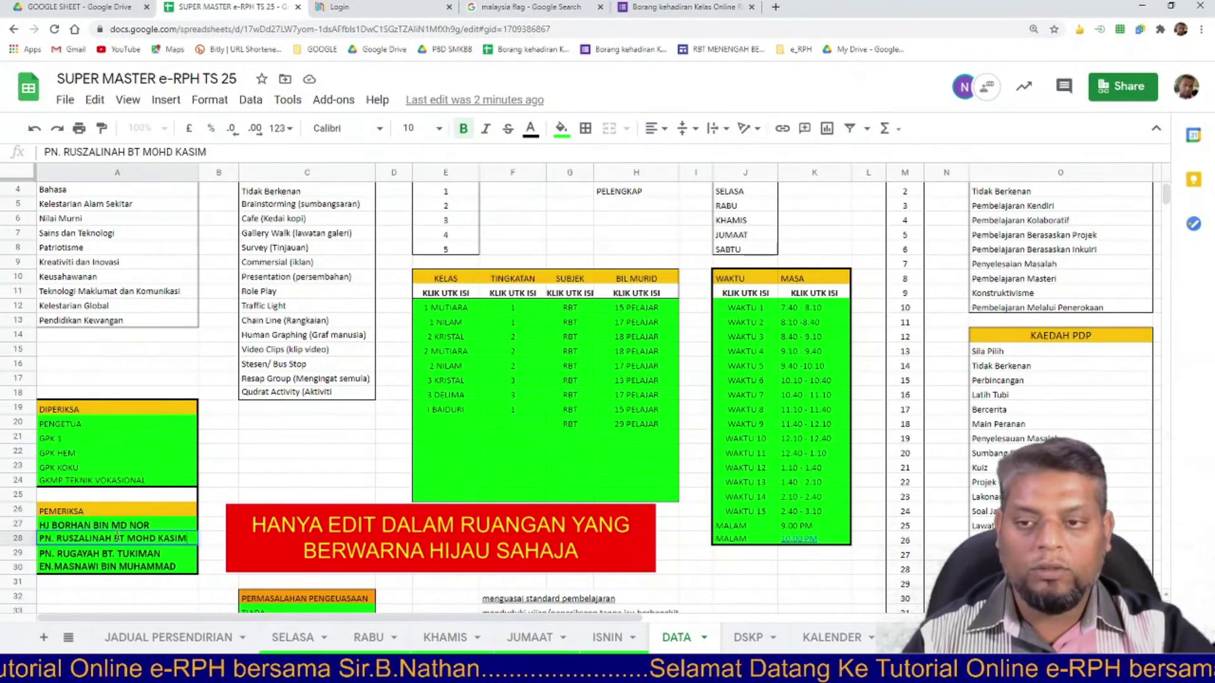
left_click(115, 551)
left_click(116, 572)
left_click(86, 425)
left_click(91, 443)
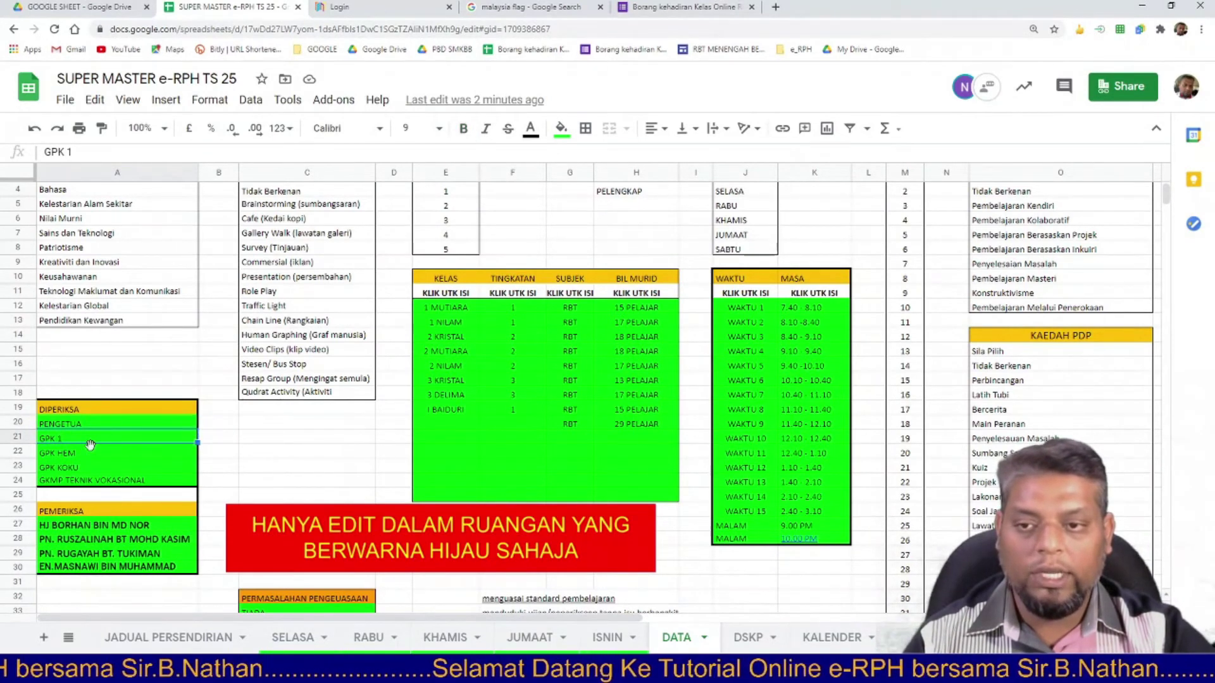
Change cell A23 from GPK KOKU to GKMP KEMANUSIAAN.
double_click(90, 465)
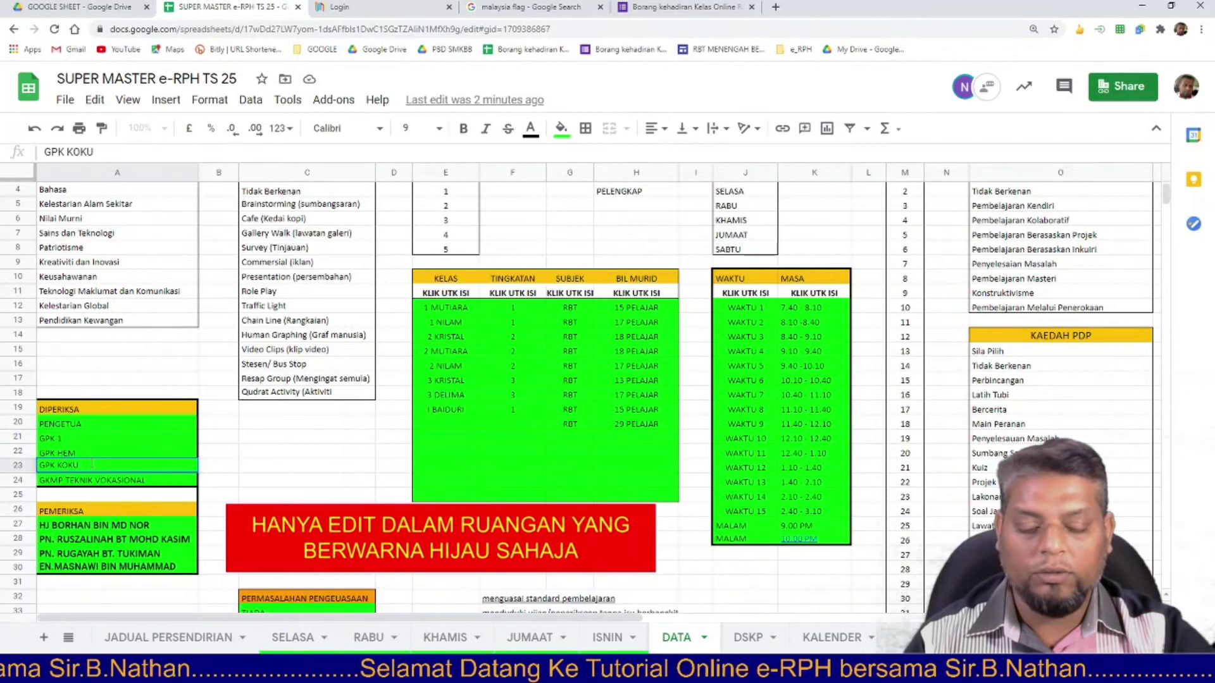
key("BackSpace")
key("BackSpace")
key("BackSpace")
key("BackSpace")
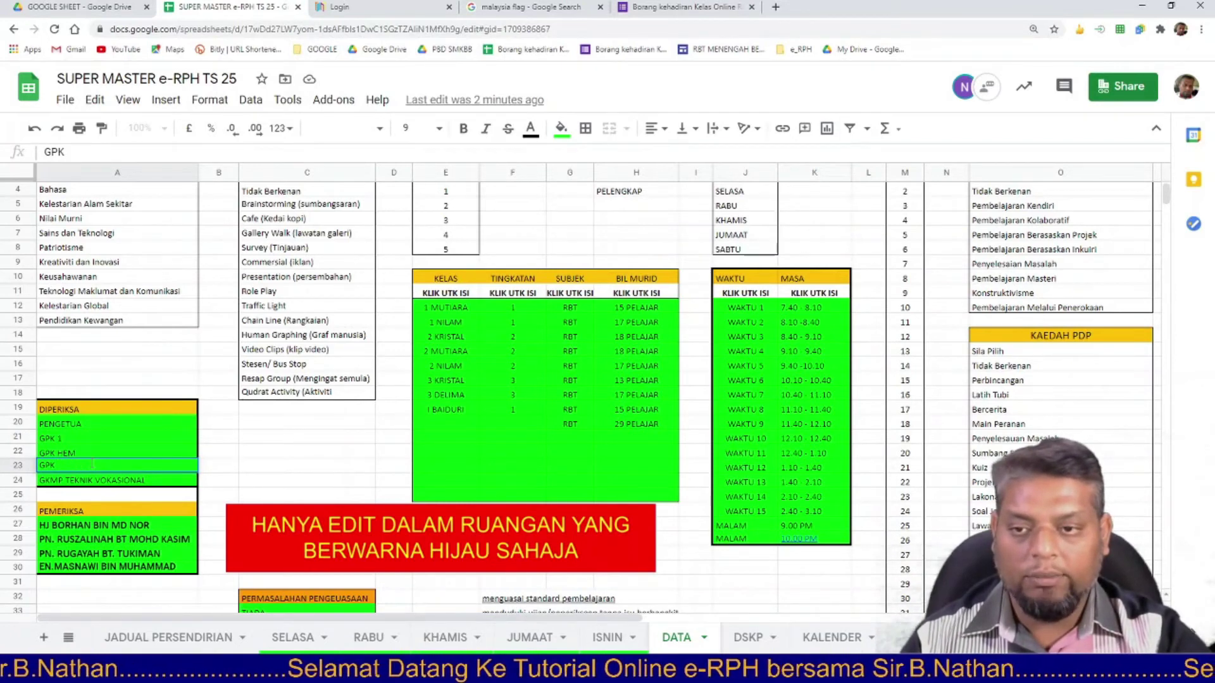
key("BackSpace")
key("BackSpace")
type("KM")
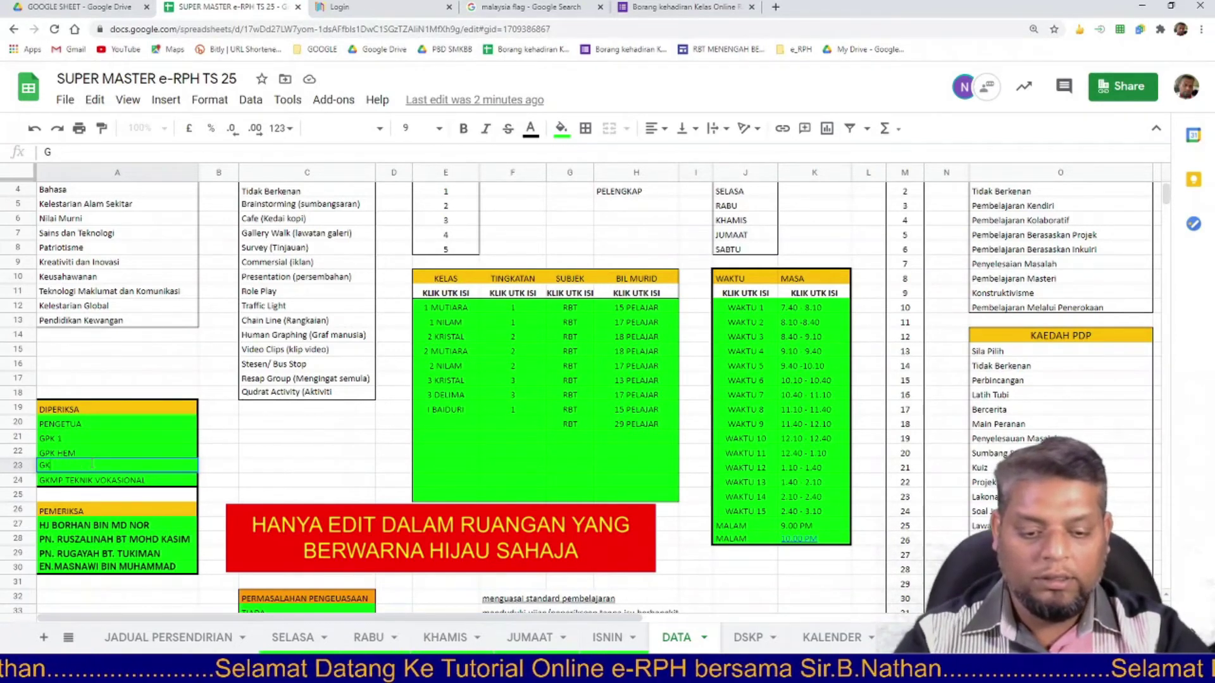
type("P KEMAN")
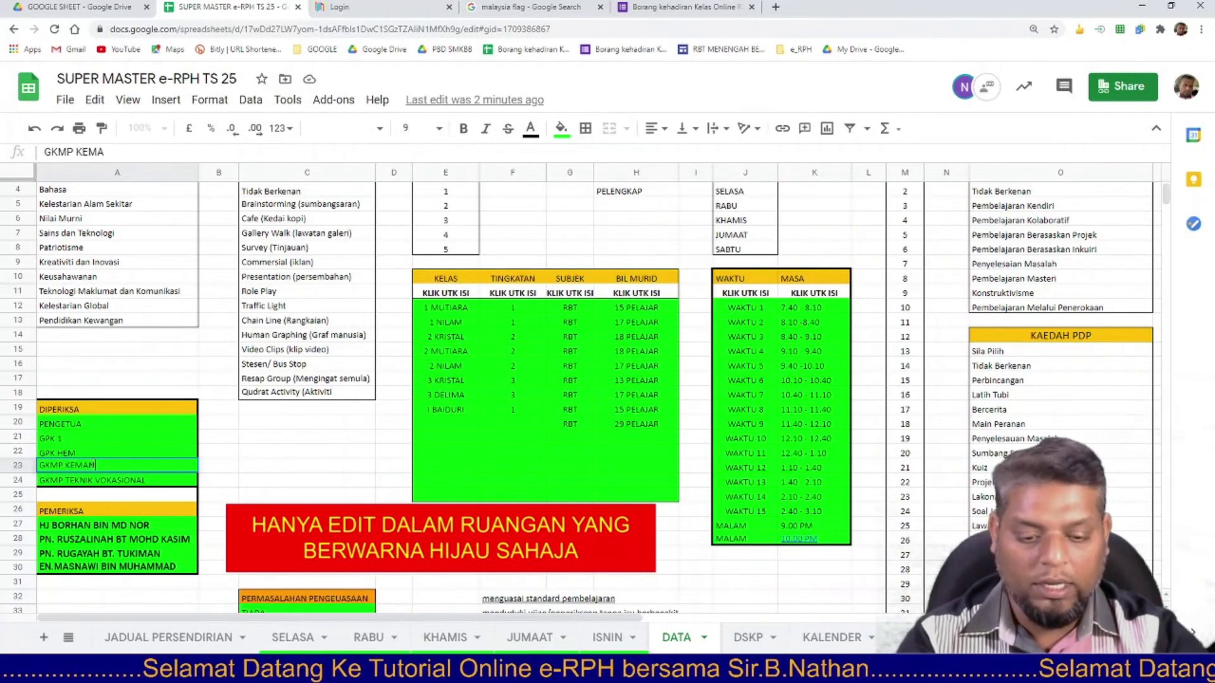
type("USIAAN")
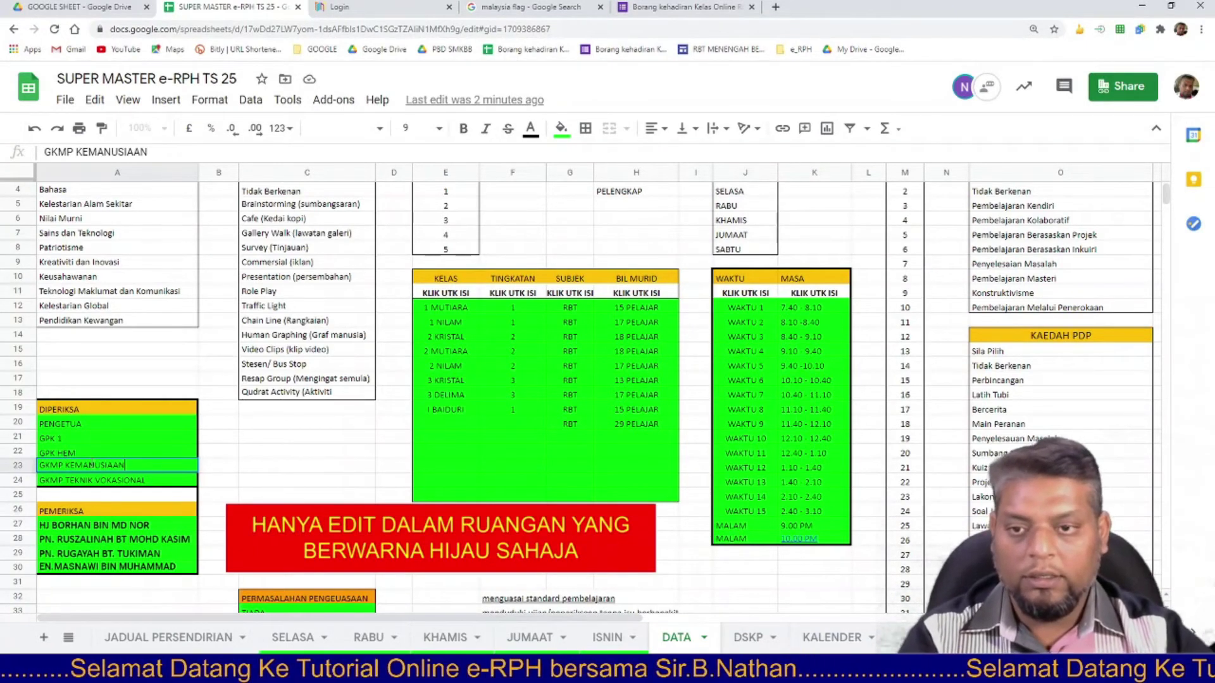
key("Return")
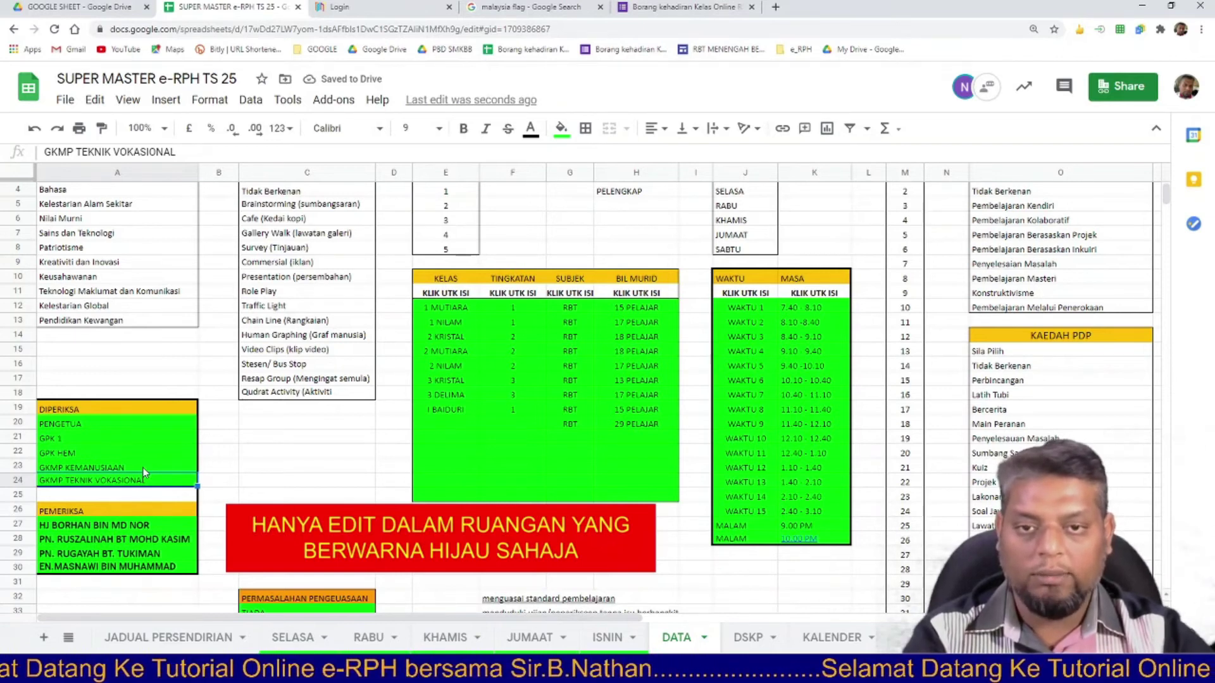
left_click(513, 366)
Select the KELAS, TINGKATAN, SUBJEK and BIL MURID columns of the DATA class table.
left_click_drag(444, 308, 445, 484)
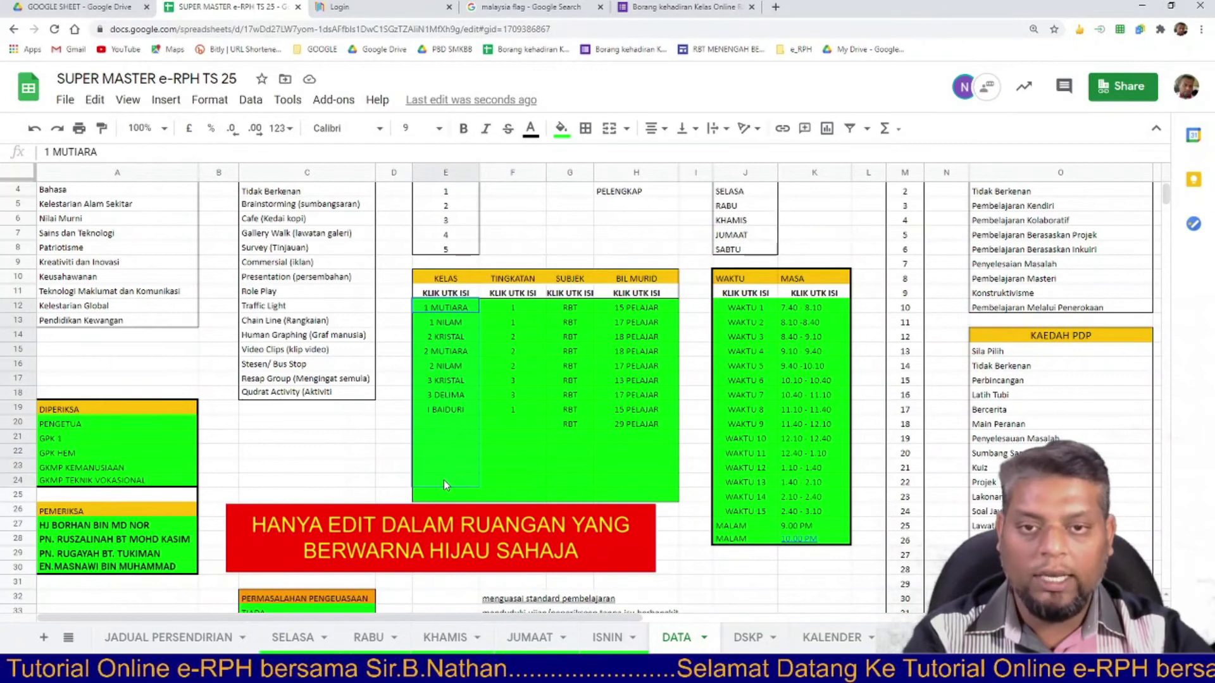
left_click_drag(510, 309, 509, 410)
left_click_drag(577, 310, 575, 434)
left_click_drag(628, 310, 632, 425)
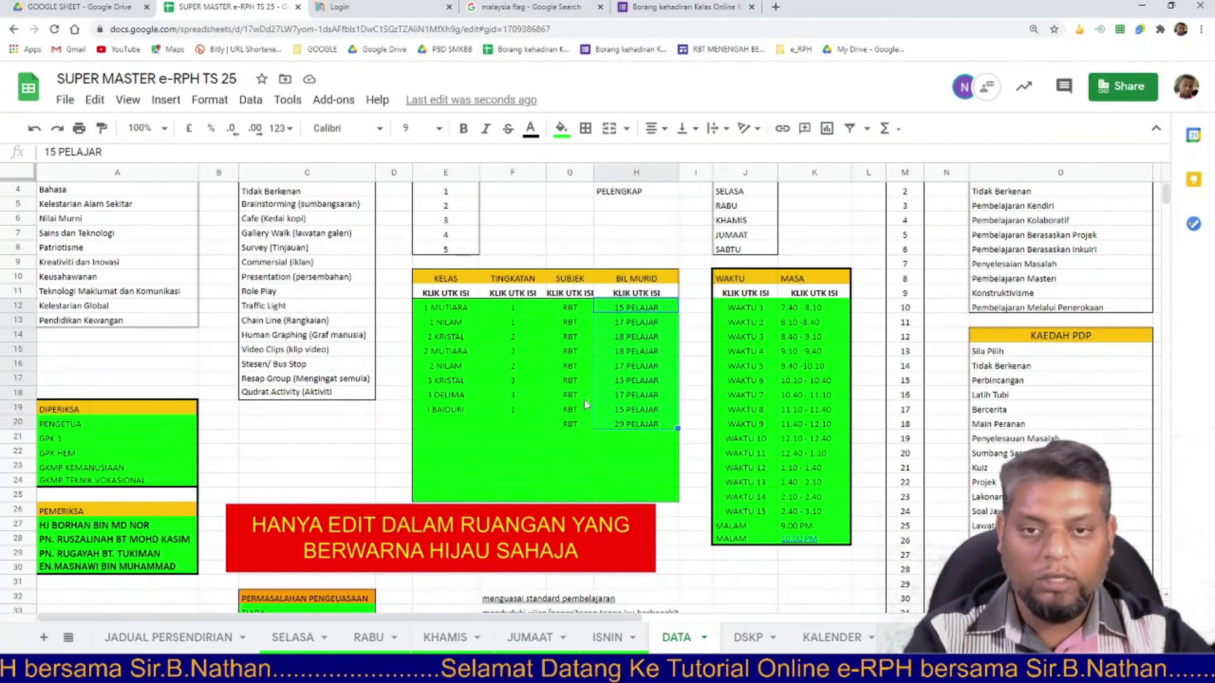
Enter PSV as 1 NILAM's subject and PJK as 2 MUTIARA's subject.
left_click(571, 322)
type("PSV")
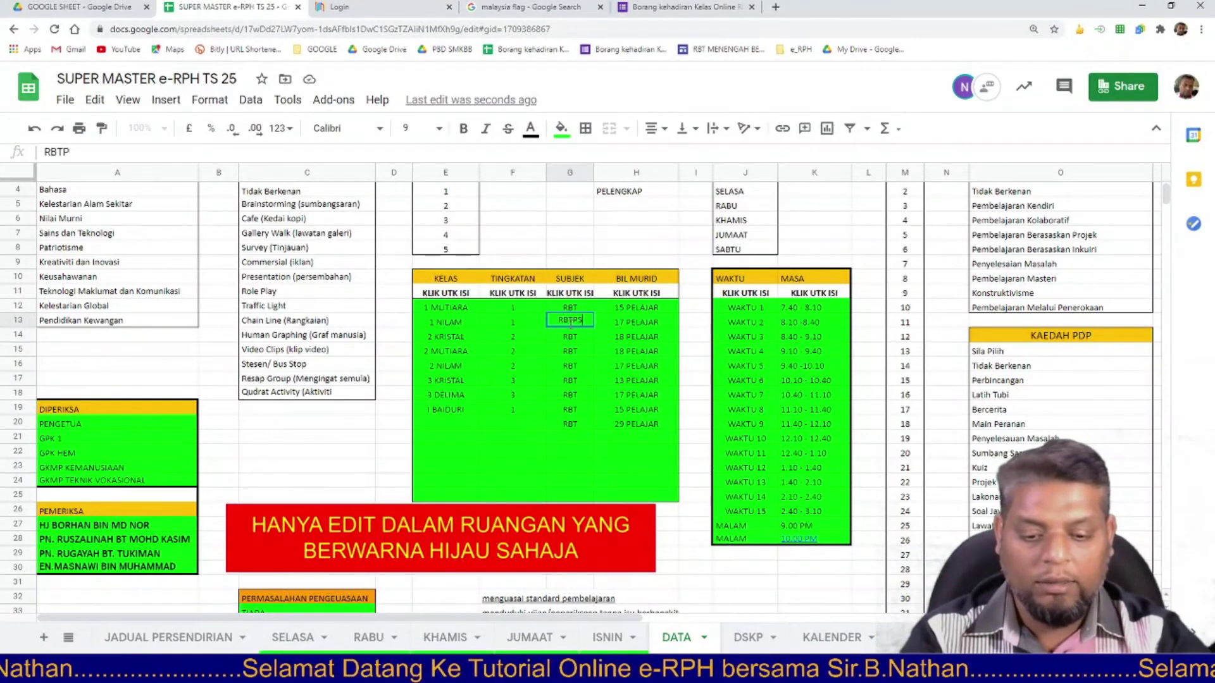
left_click(567, 348)
key("BackSpace")
key("BackSpace")
key("BackSpace")
type("PJK")
left_click(593, 412)
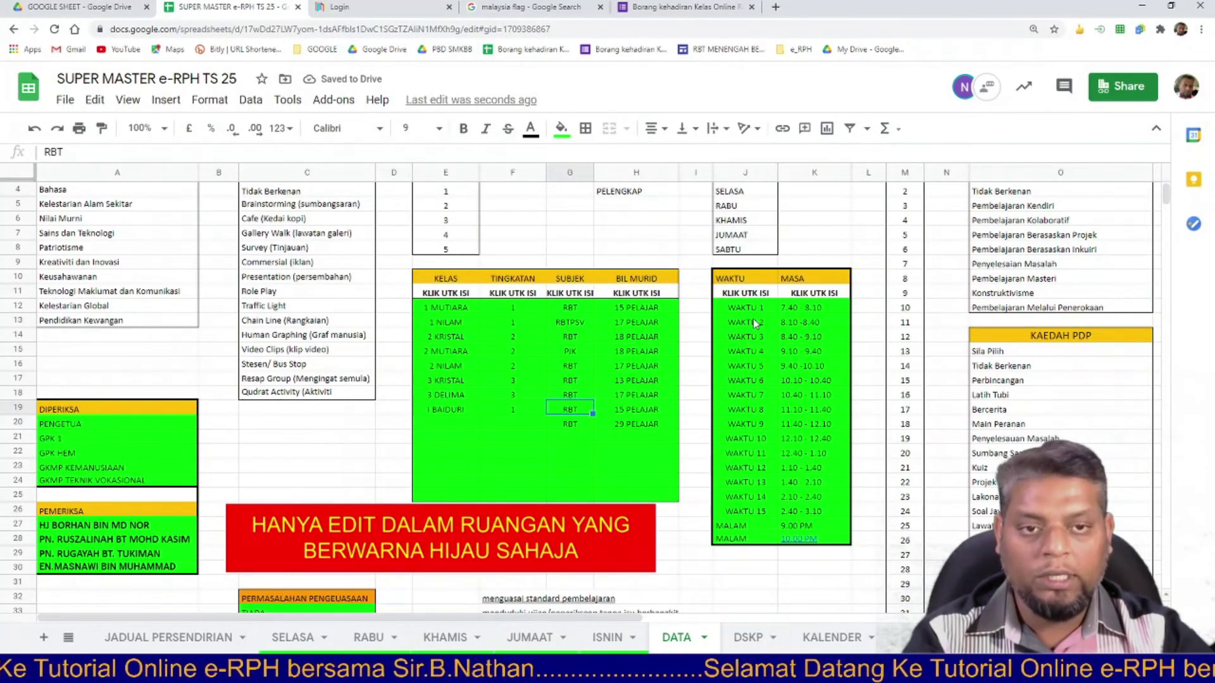
Correct 1 NILAM's subject from RBTPSV to PSV and set 2 KRISTAL's subject to PJK.
left_click_drag(747, 308, 814, 543)
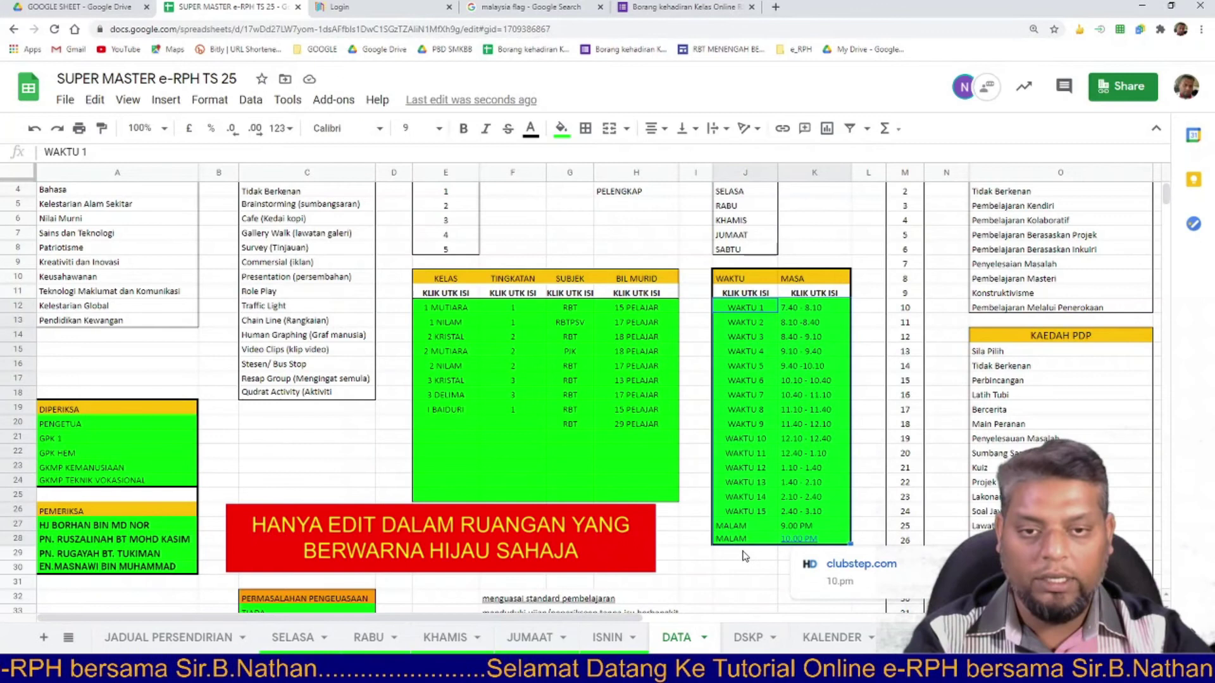
left_click(625, 465)
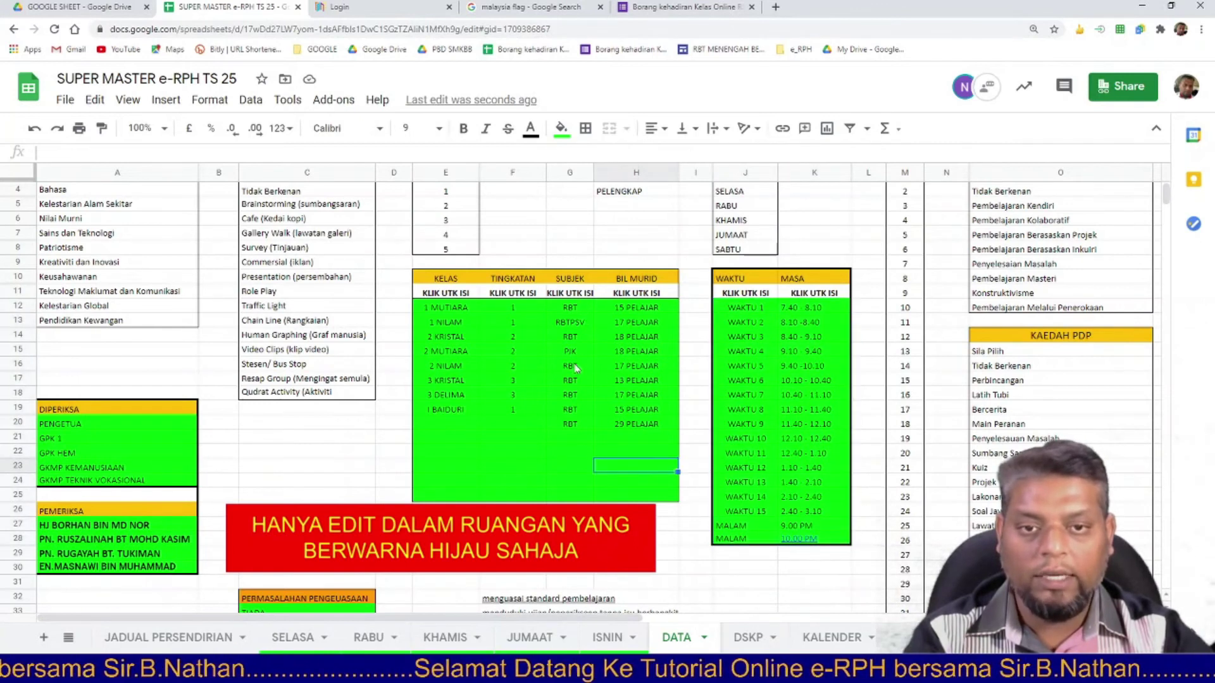
left_click(579, 324)
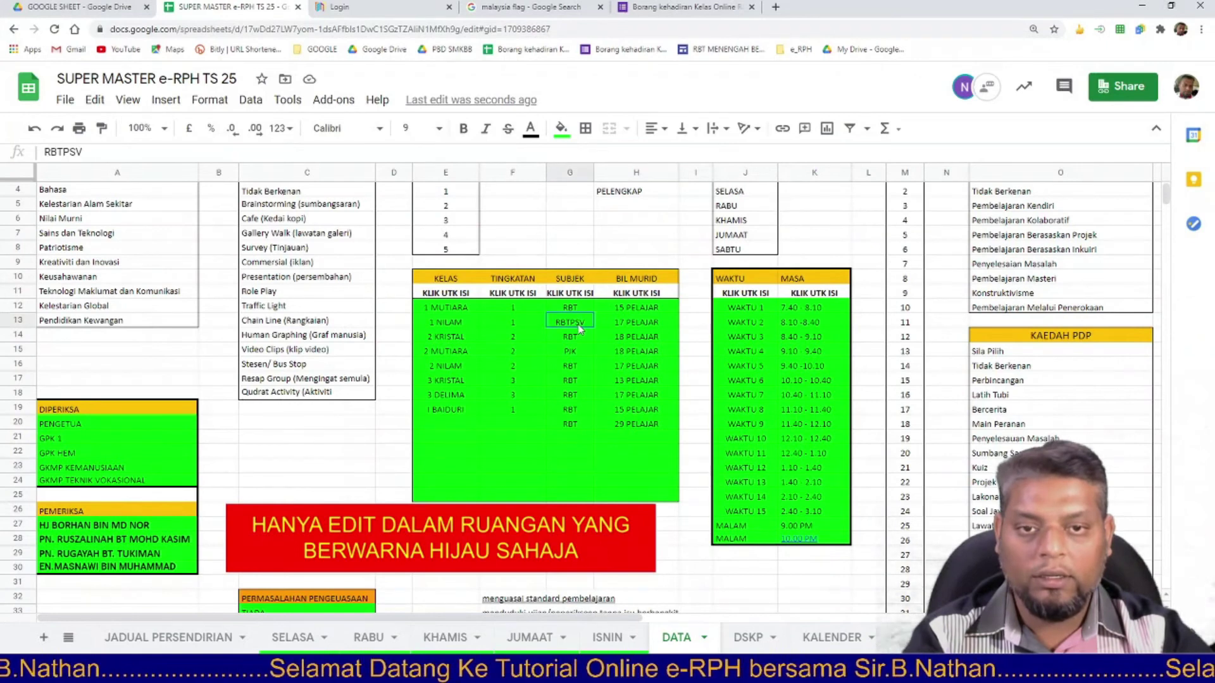
left_click(65, 150)
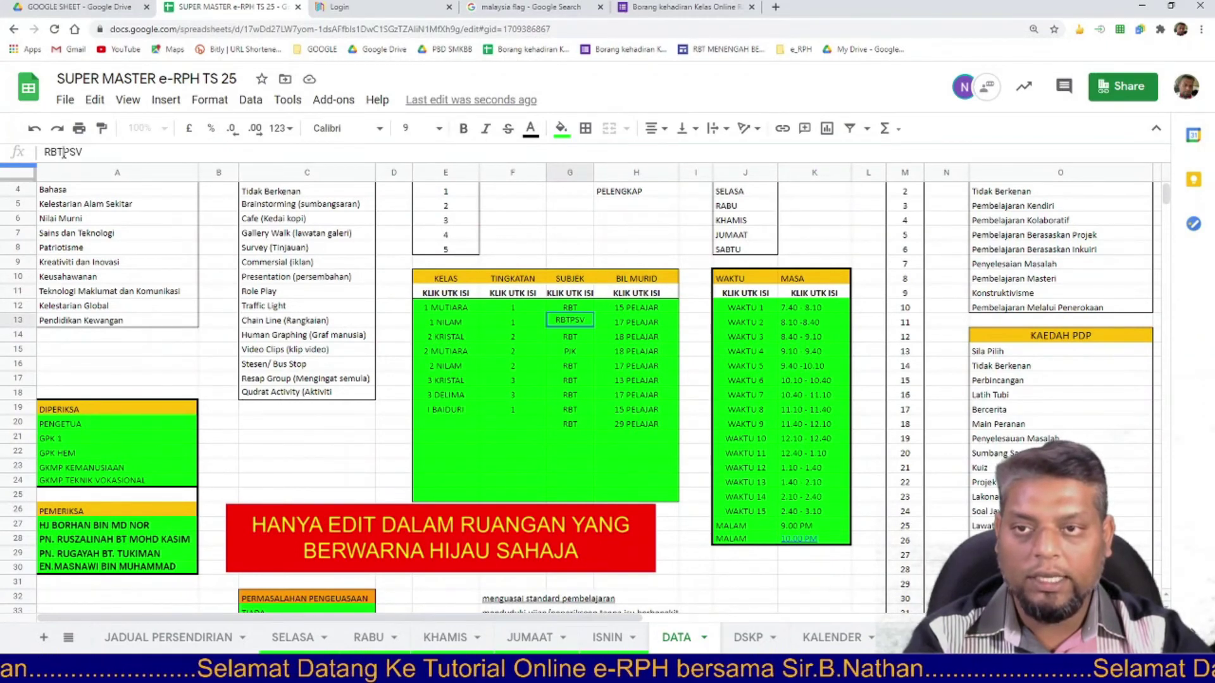
key("BackSpace")
key("BackSpace")
key("BackSpace")
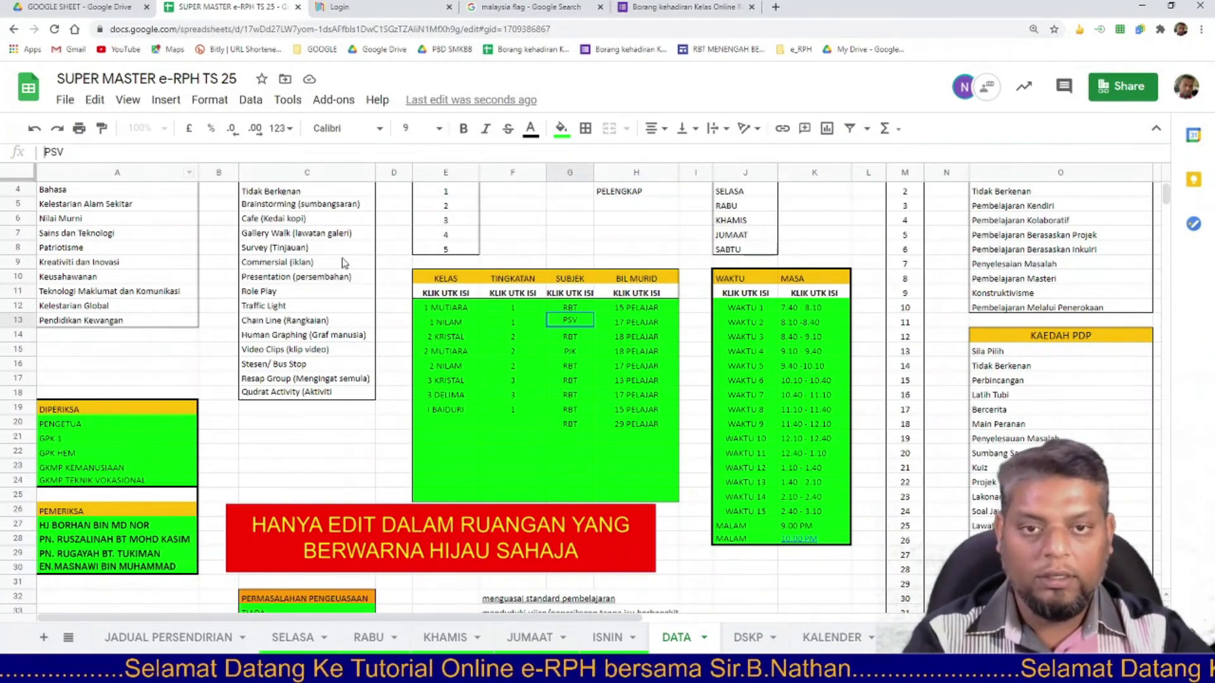
left_click(586, 341)
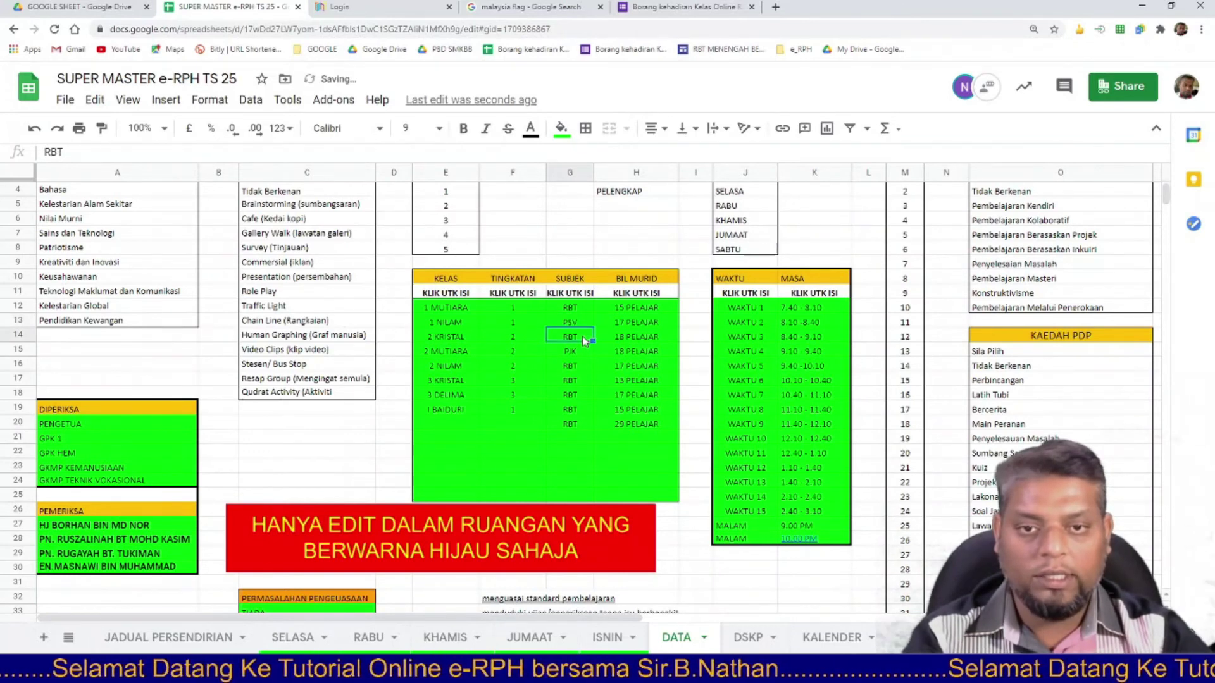
type("PJK")
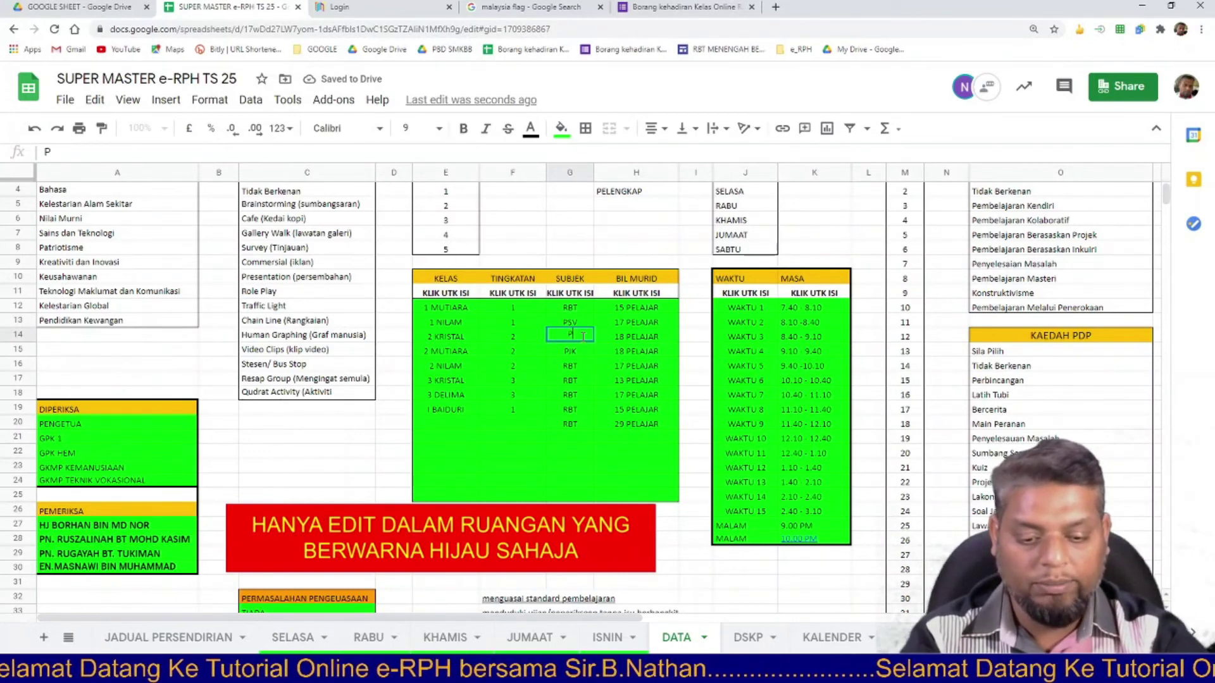
left_click(586, 400)
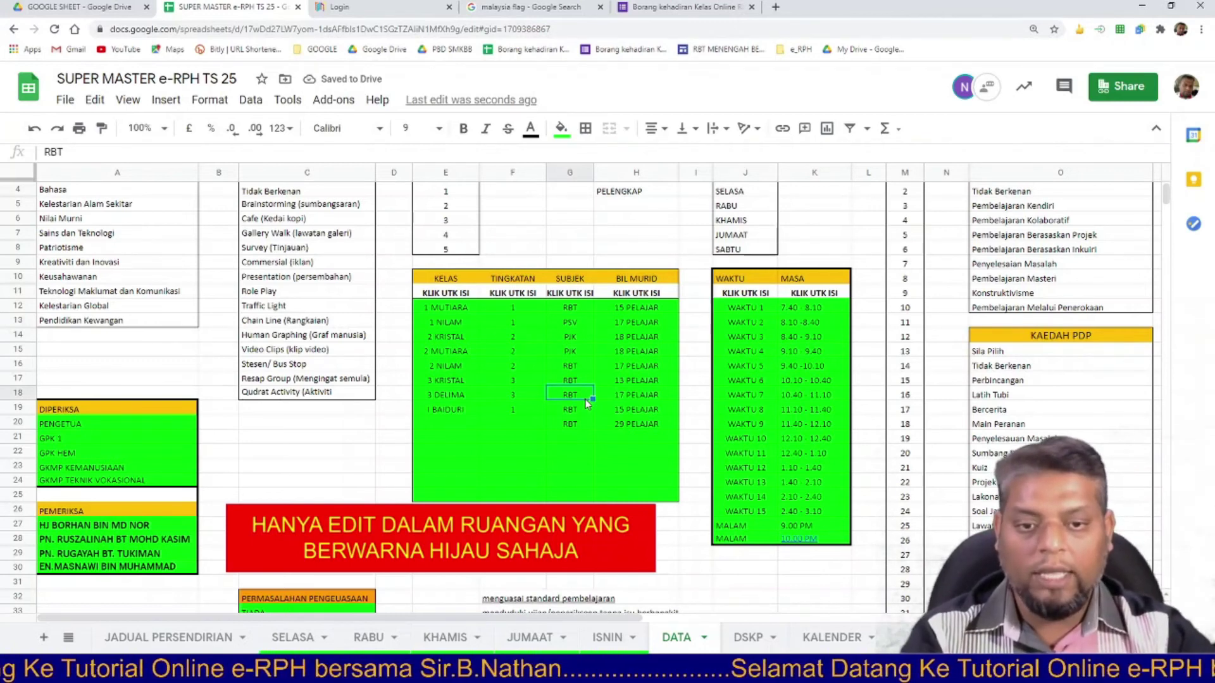
Choose 2 KRISTAL in the ISNIN sheet's KELAS dropdown (E3), then go back to DATA.
left_click(599, 641)
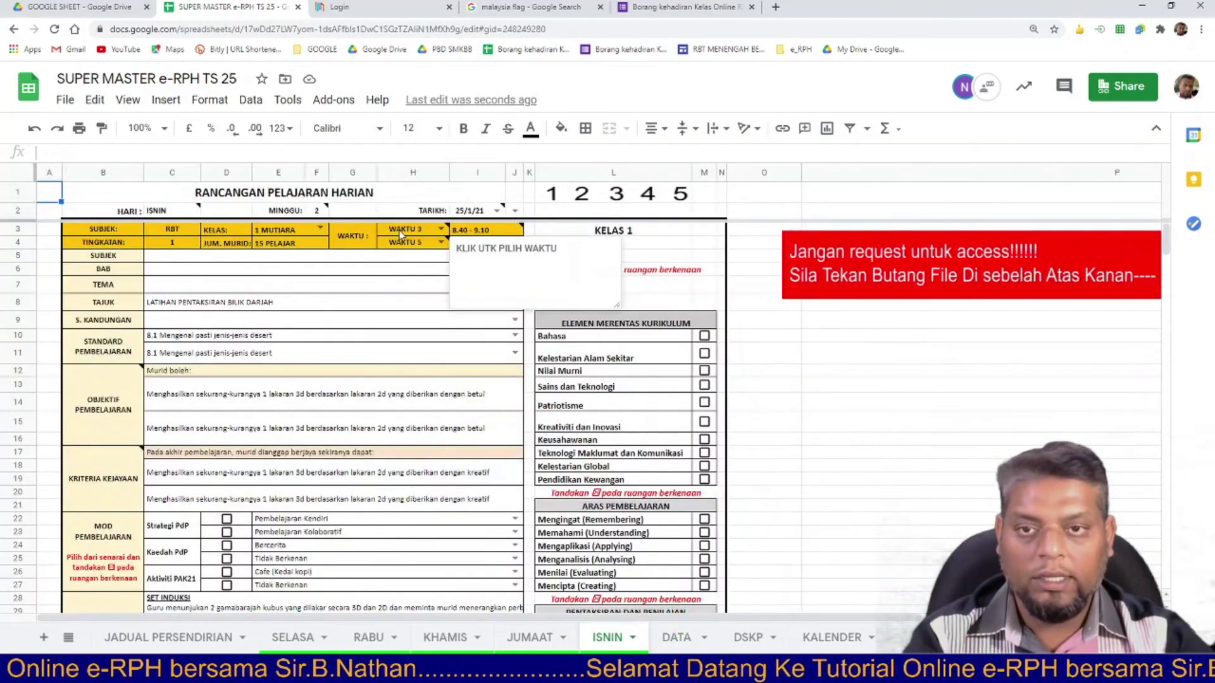
left_click(319, 231)
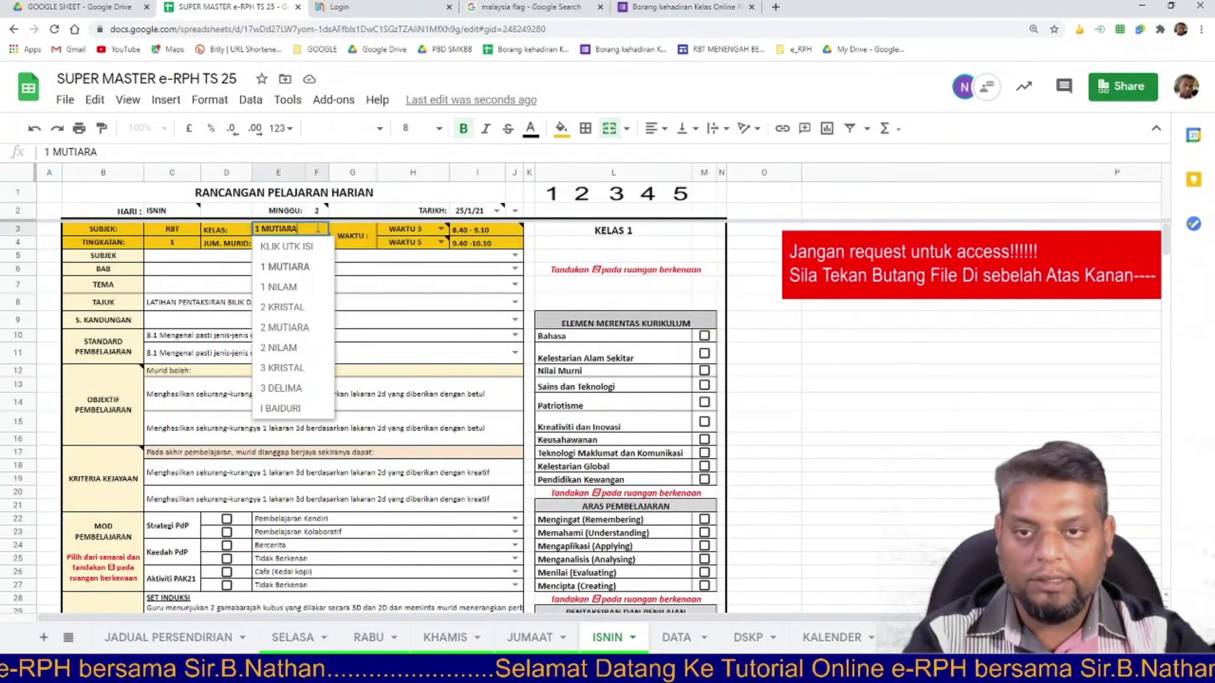
left_click(296, 268)
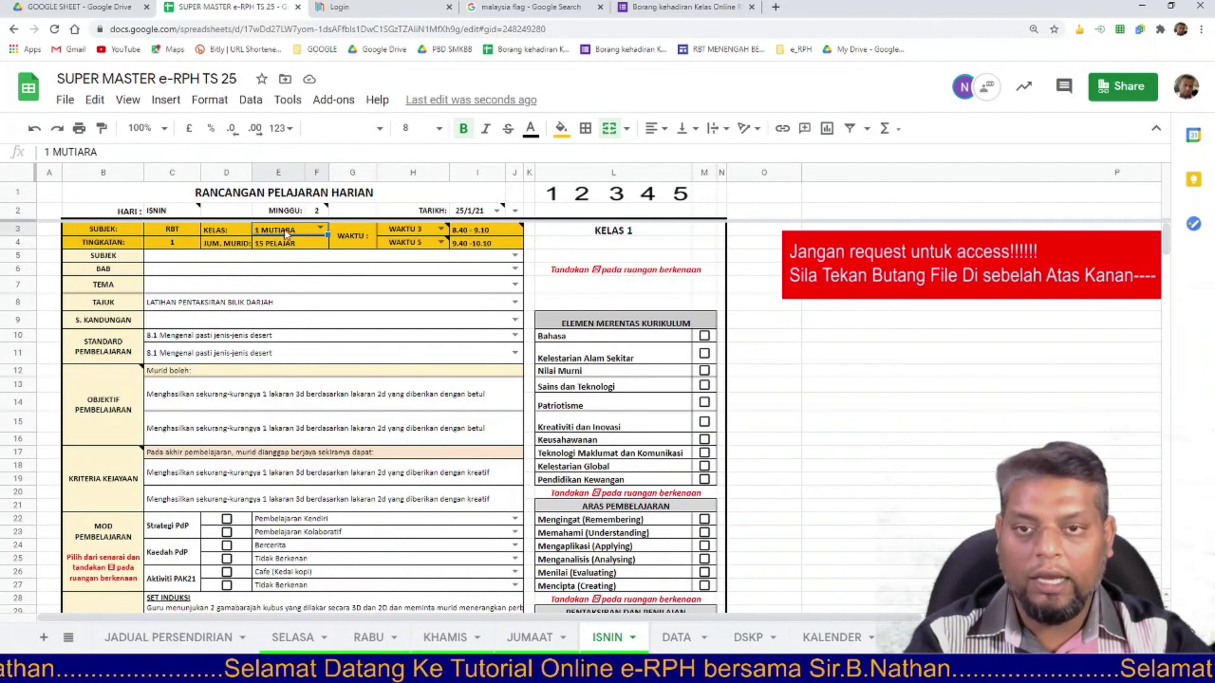
left_click(321, 228)
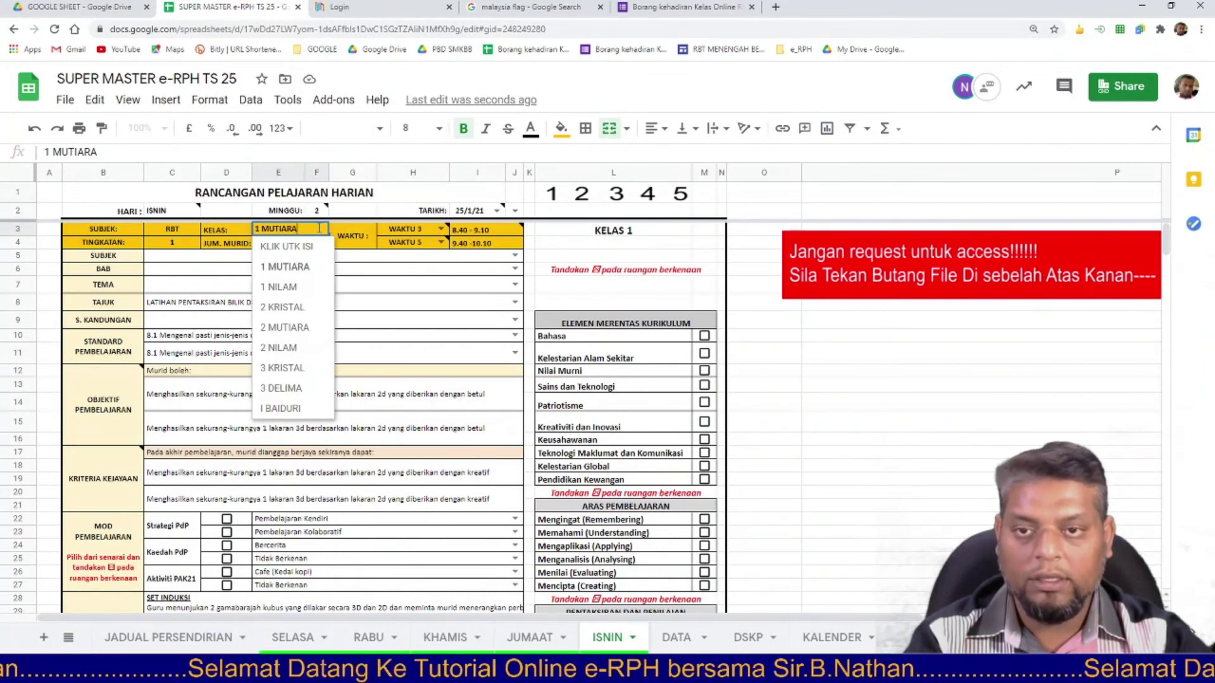
left_click(309, 308)
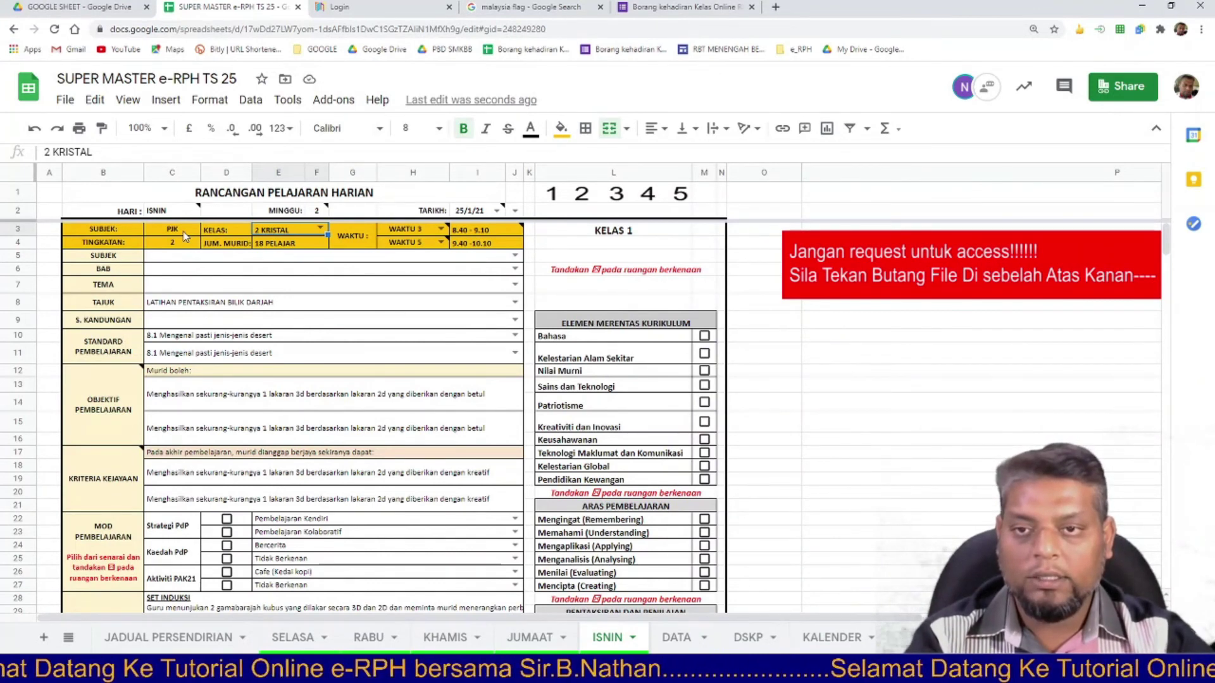
left_click(678, 644)
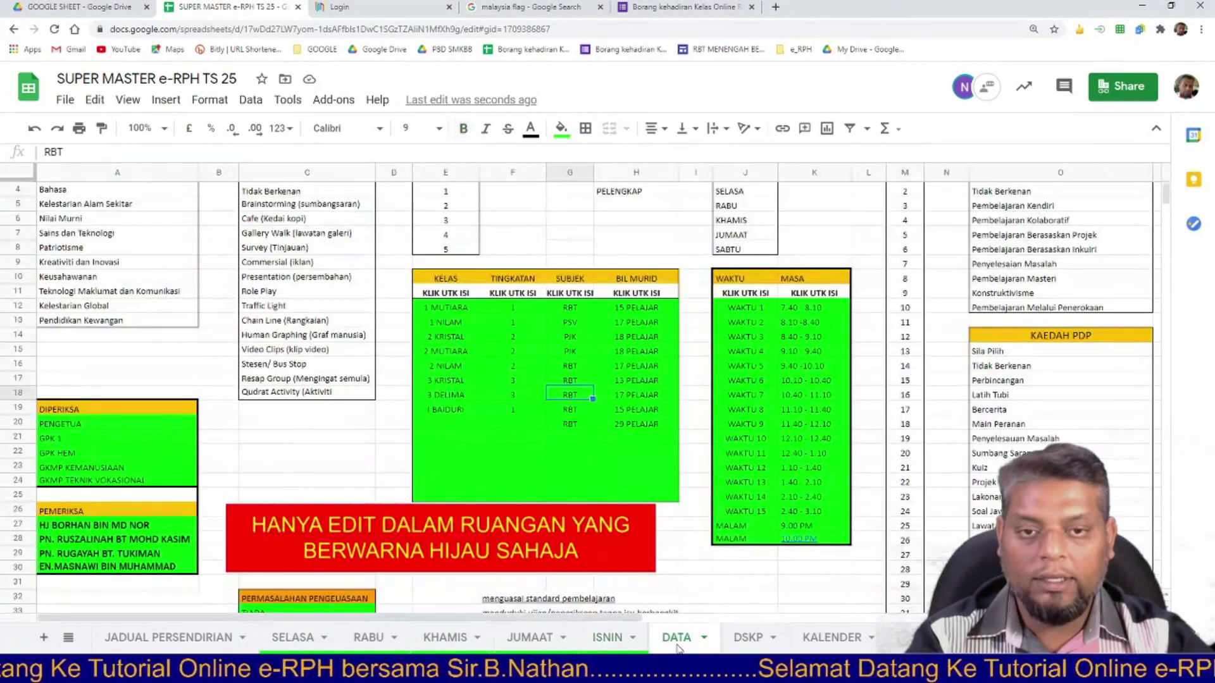